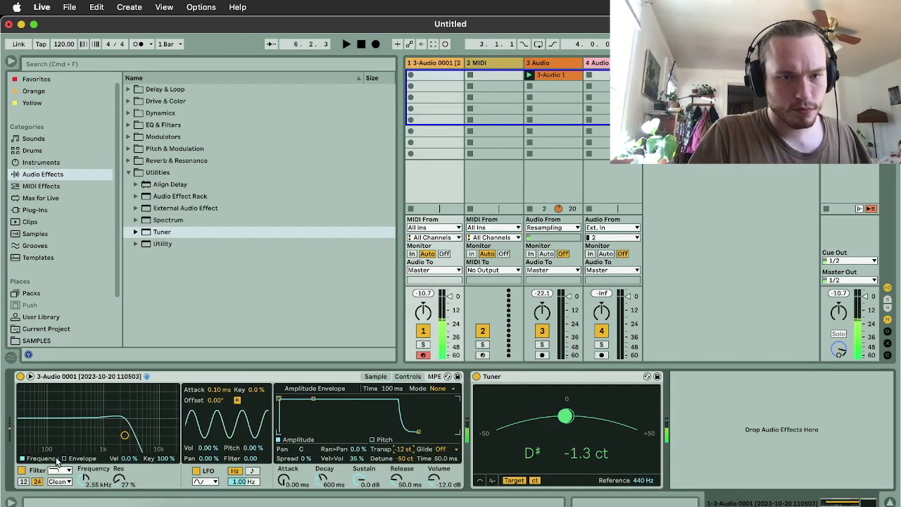
Step: Set the 3-Audio 0001 sampler's filter to the notch type and turn on the metronome
{"action": "left_click", "coordinate": [61, 468]}
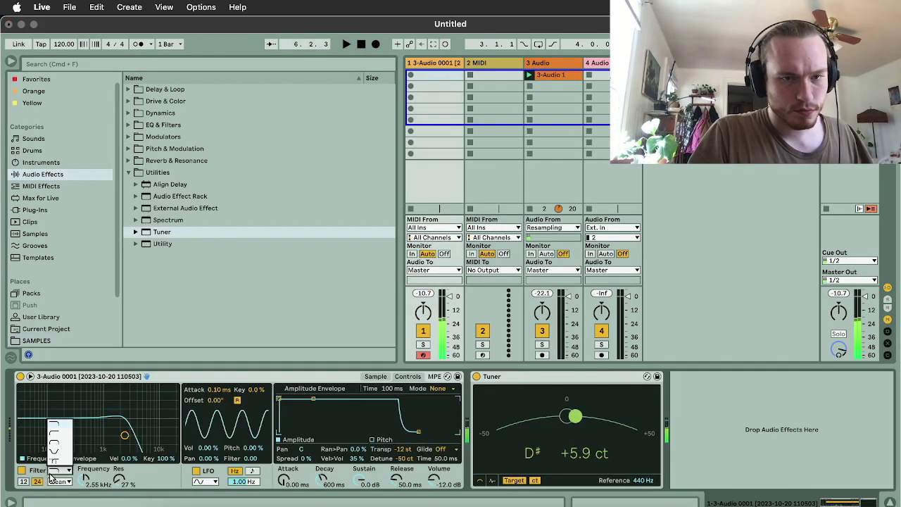
{"action": "left_click", "coordinate": [63, 456]}
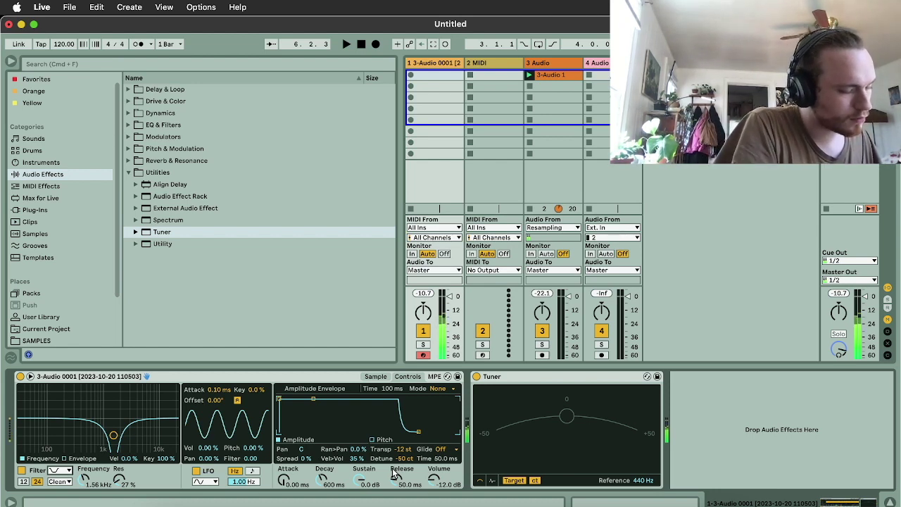
{"action": "left_click", "coordinate": [138, 44]}
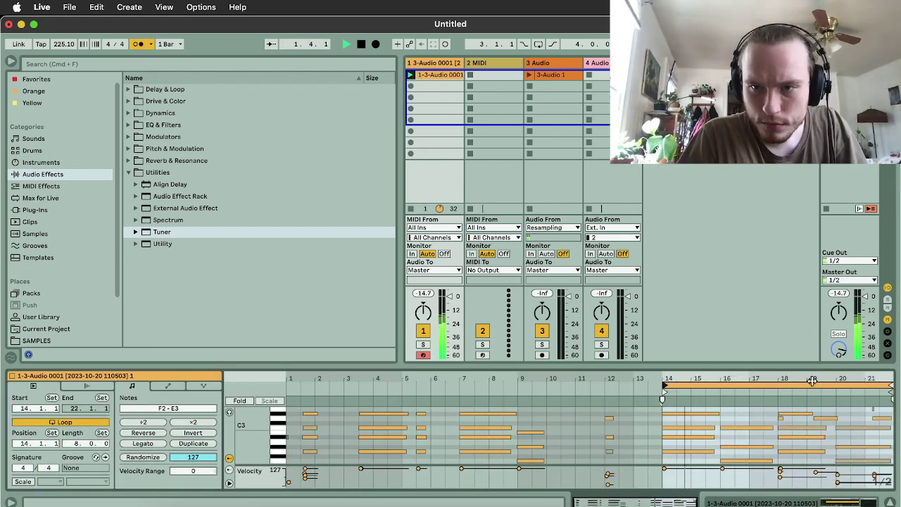
Step: Remove the short D3 note at 18.1.1 from the recorded clip and fold the note view to the used pitches
{"action": "left_click_drag", "start_coordinate": [741, 377], "coordinate": [581, 425]}
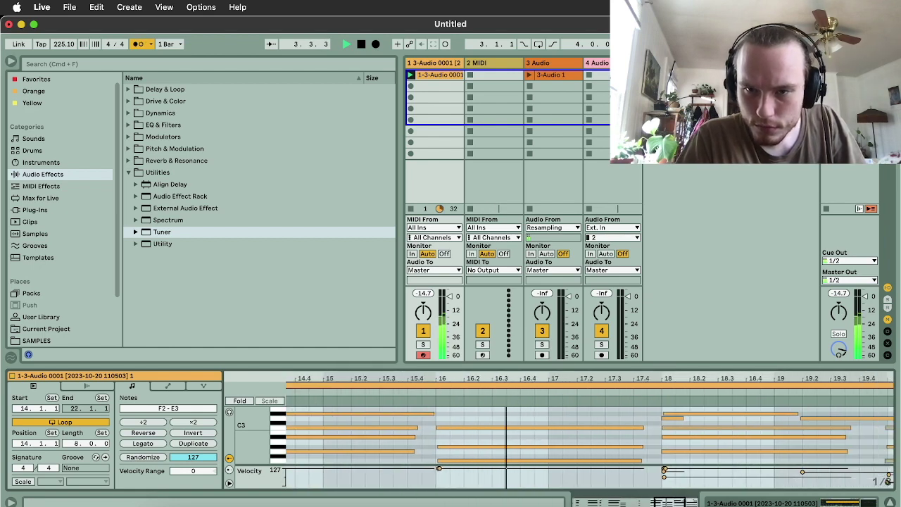
{"action": "left_click", "coordinate": [674, 424]}
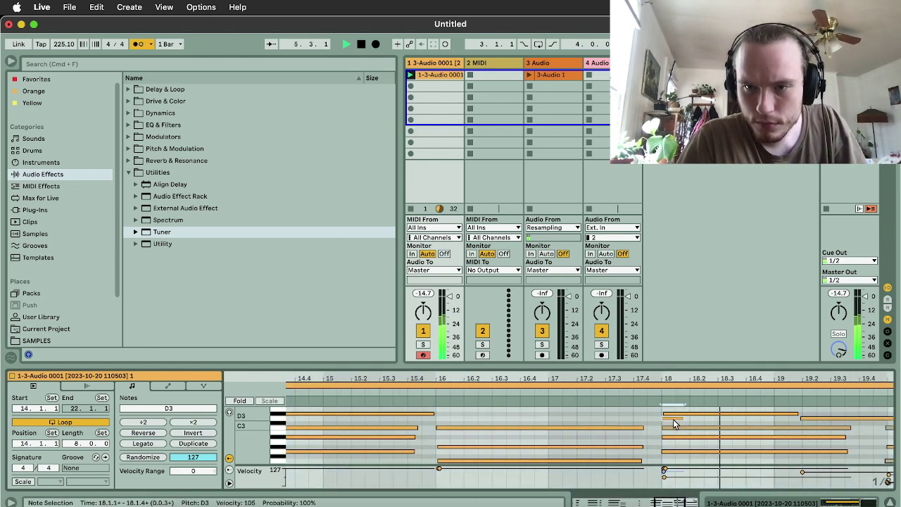
{"action": "scroll", "coordinate": [673, 421], "scroll_direction": "down", "scroll_amount": 5}
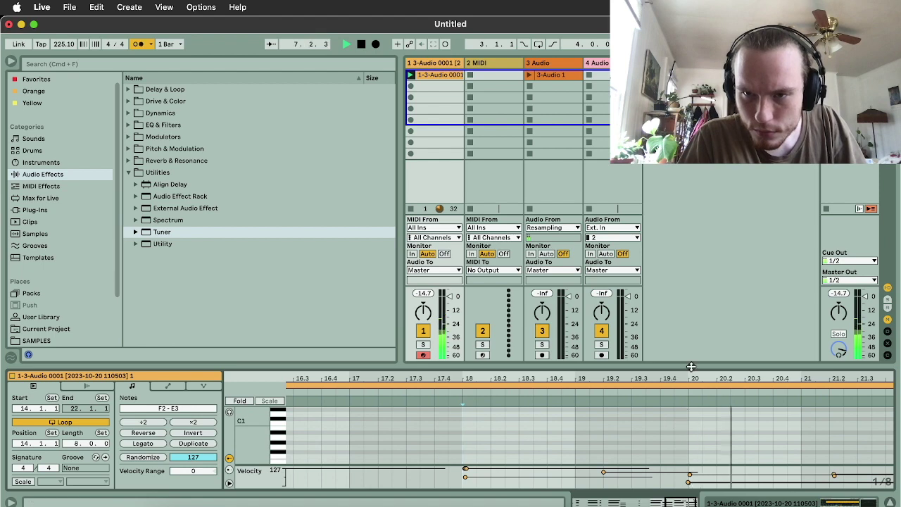
{"action": "left_click_drag", "start_coordinate": [849, 380], "coordinate": [849, 328]}
{"action": "scroll", "coordinate": [809, 429], "scroll_direction": "up", "scroll_amount": 5}
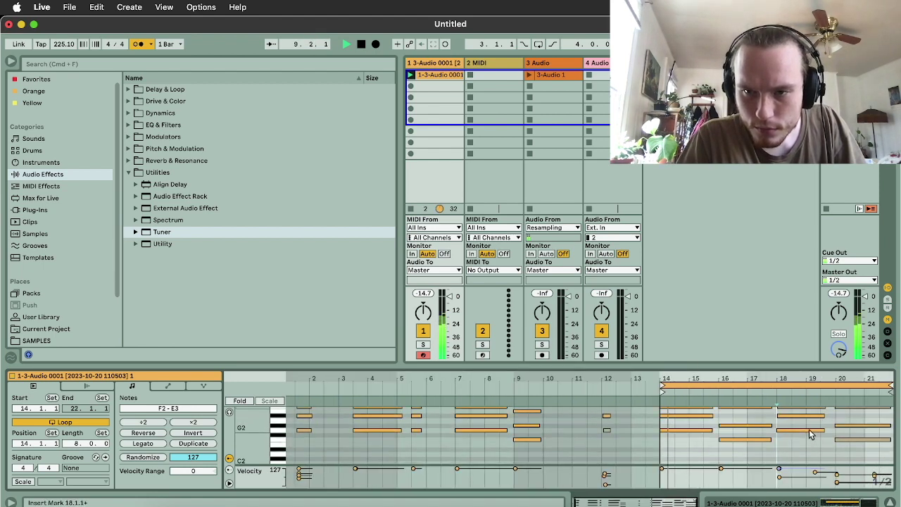
{"action": "left_click", "coordinate": [240, 400]}
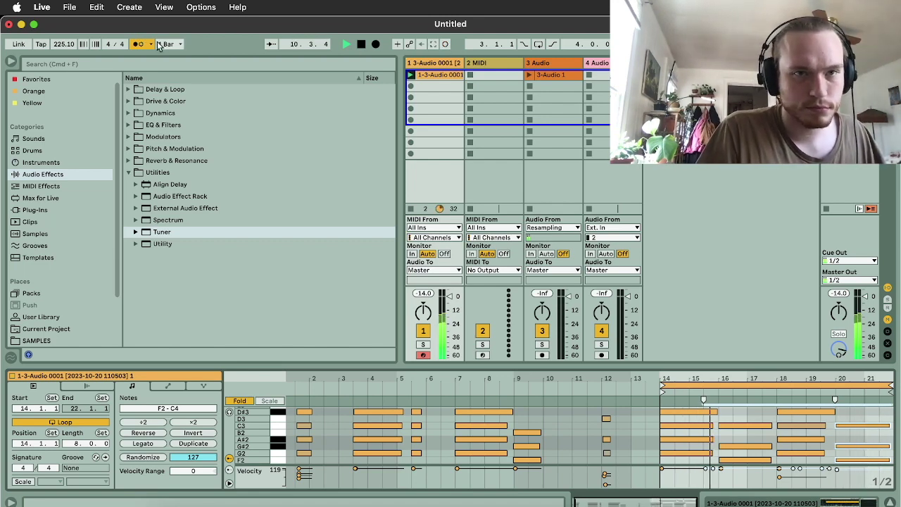
Step: Set the project tempo to 225 BPM and restart playback
{"action": "left_click", "coordinate": [63, 44]}
{"action": "type", "text": "225"}
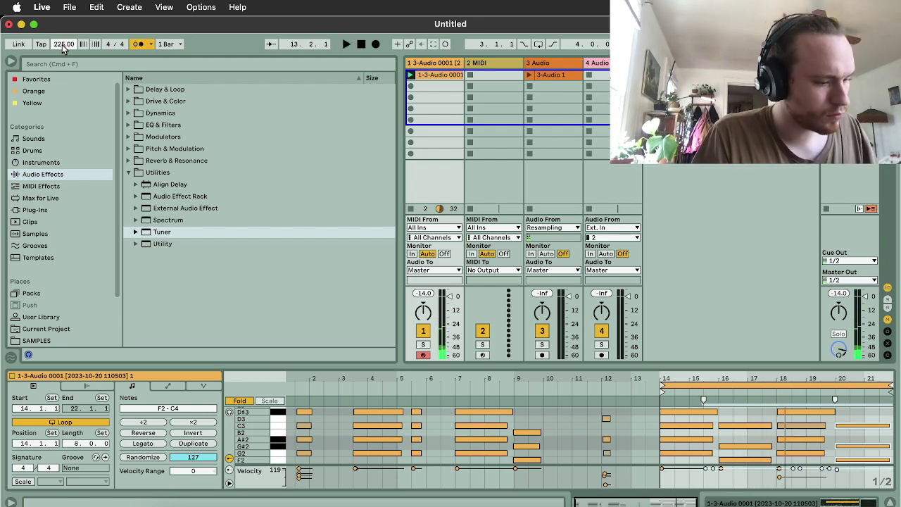
{"action": "key", "text": "space"}
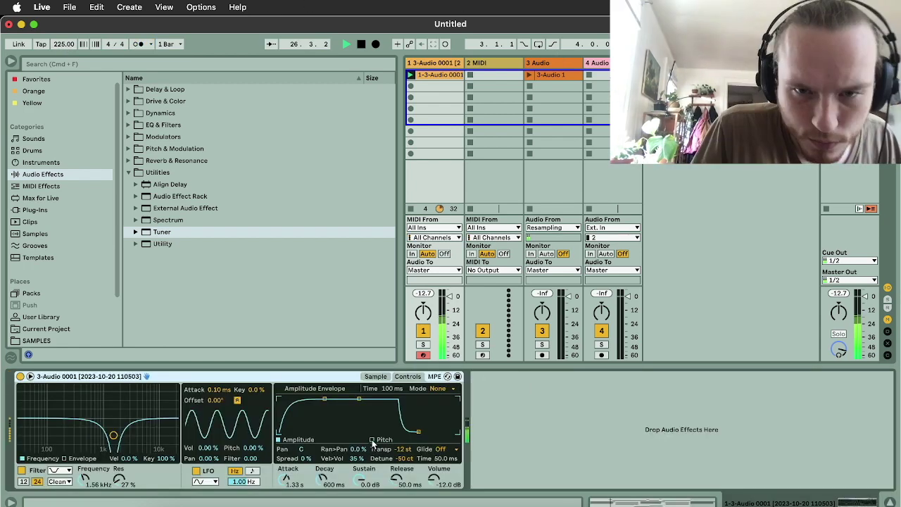
Step: Turn on the 3-Audio 0001 sampler's pitch envelope and browse the GlitchS Vol 3 samples
{"action": "left_click", "coordinate": [372, 440]}
{"action": "left_click", "coordinate": [372, 439]}
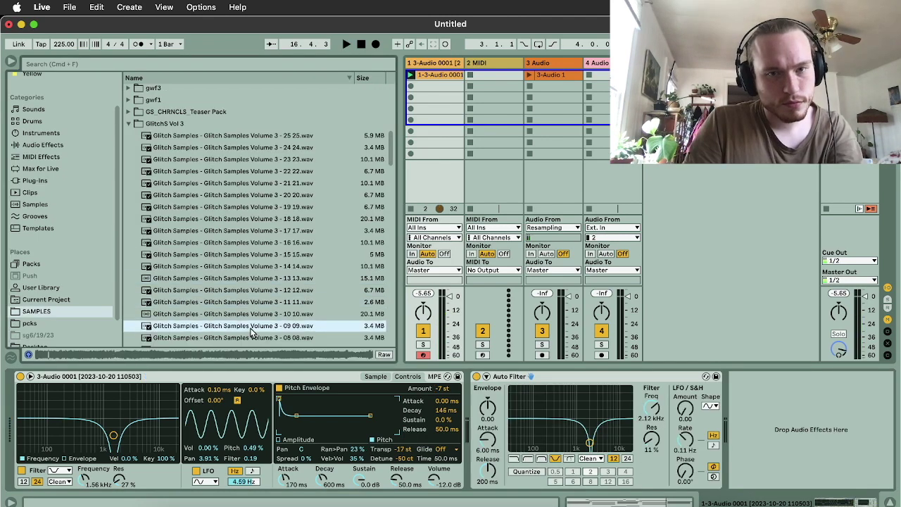
{"action": "scroll", "coordinate": [250, 327], "scroll_direction": "down", "scroll_amount": 3}
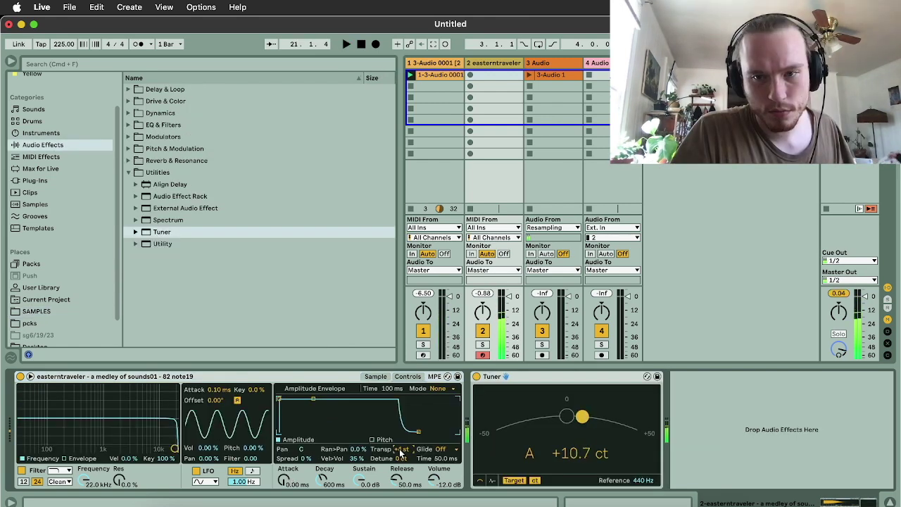
Step: Record an eight-bar melody clip in the easterntraveler track's first slot and select its A#2 note at 4.3.1
{"action": "left_click", "coordinate": [470, 75]}
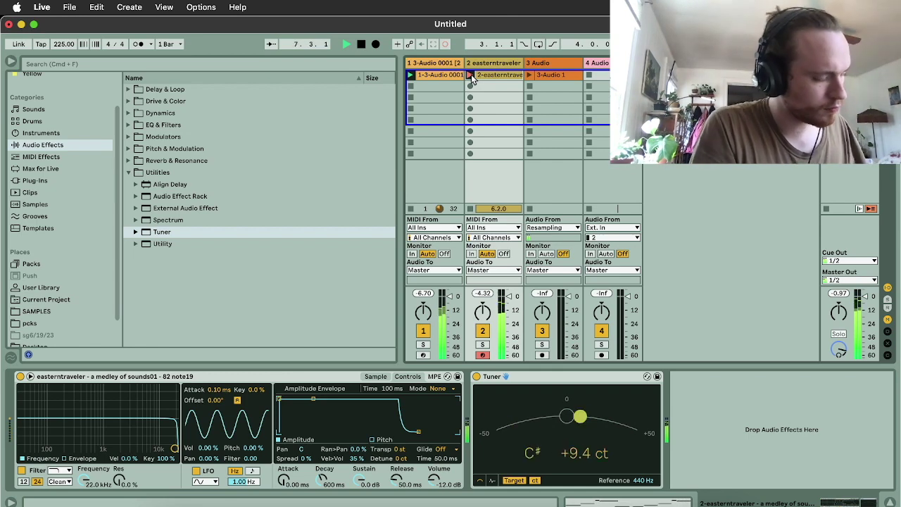
{"action": "left_click", "coordinate": [471, 75]}
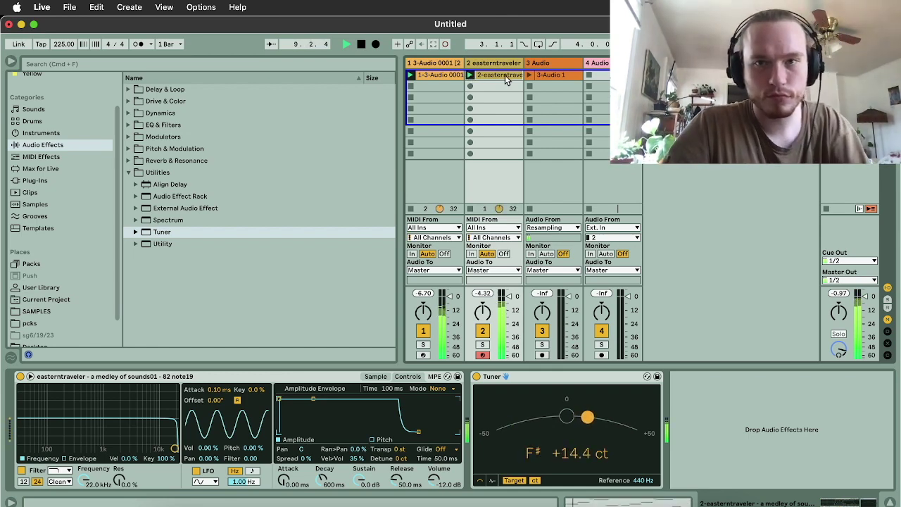
{"action": "left_click", "coordinate": [504, 75]}
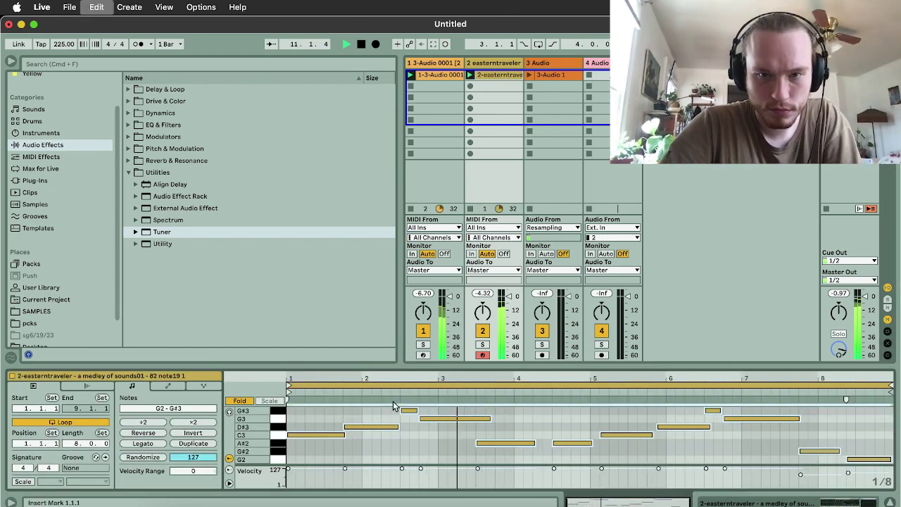
{"action": "left_click", "coordinate": [574, 444]}
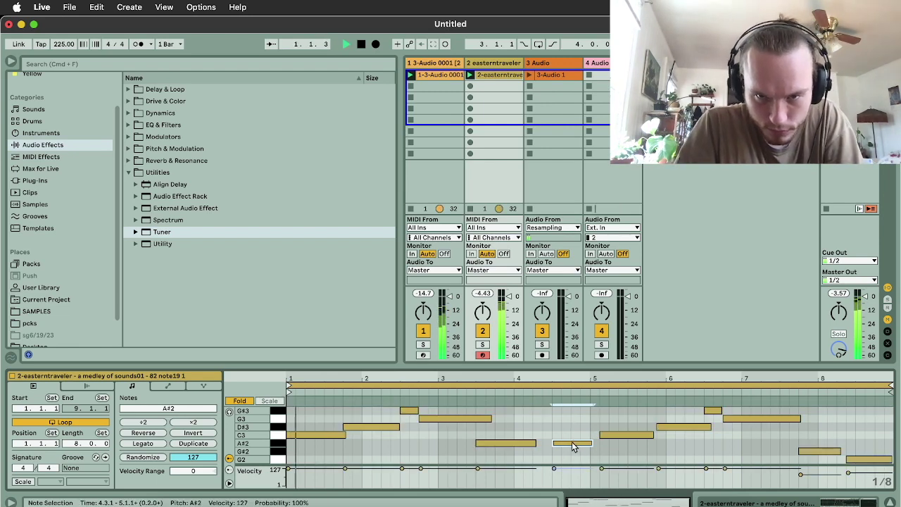
{"action": "key", "text": "shift+Tab"}
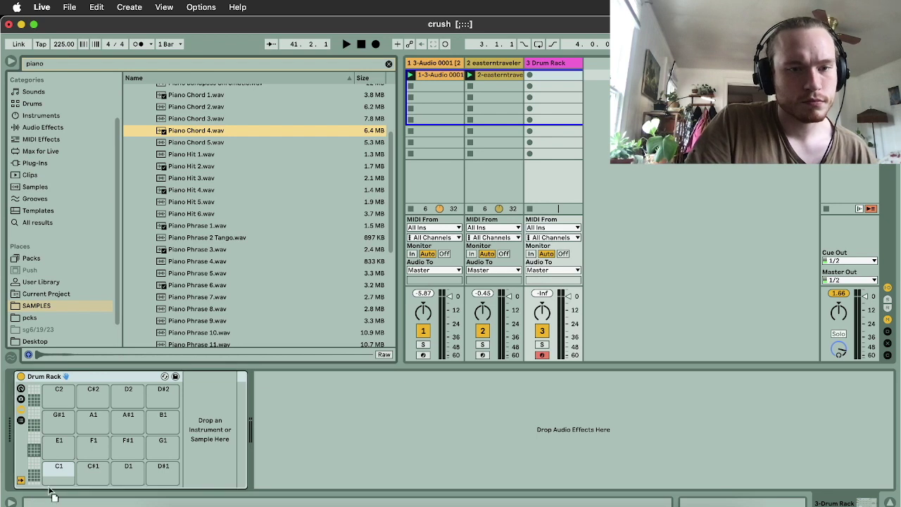
Step: Load Piano Chord 4 onto the Drum Rack's C1 pad and add Piano Phrase 10 as a looped clip on a new audio track
{"action": "left_click_drag", "start_coordinate": [54, 477], "coordinate": [55, 477]}
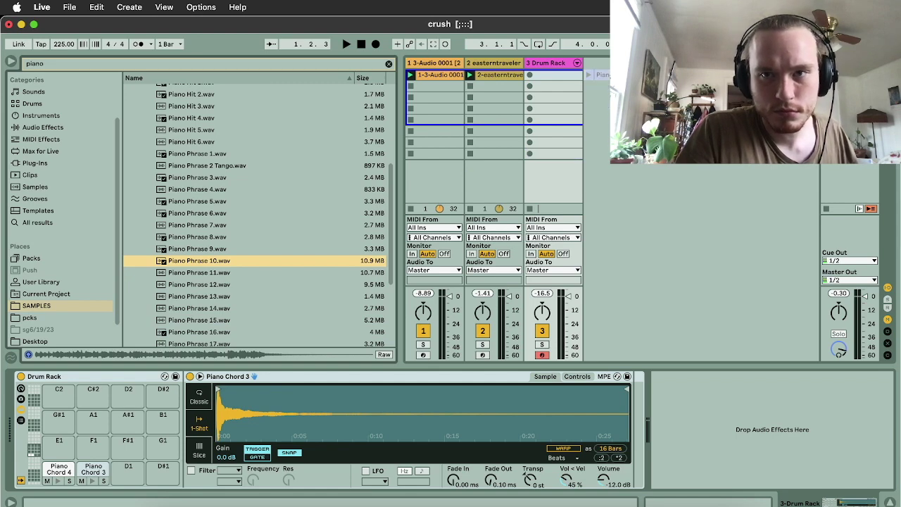
{"action": "left_click_drag", "start_coordinate": [614, 75], "coordinate": [614, 76]}
{"action": "left_click", "coordinate": [588, 76]}
{"action": "double_click", "coordinate": [603, 75]}
{"action": "left_click", "coordinate": [60, 423]}
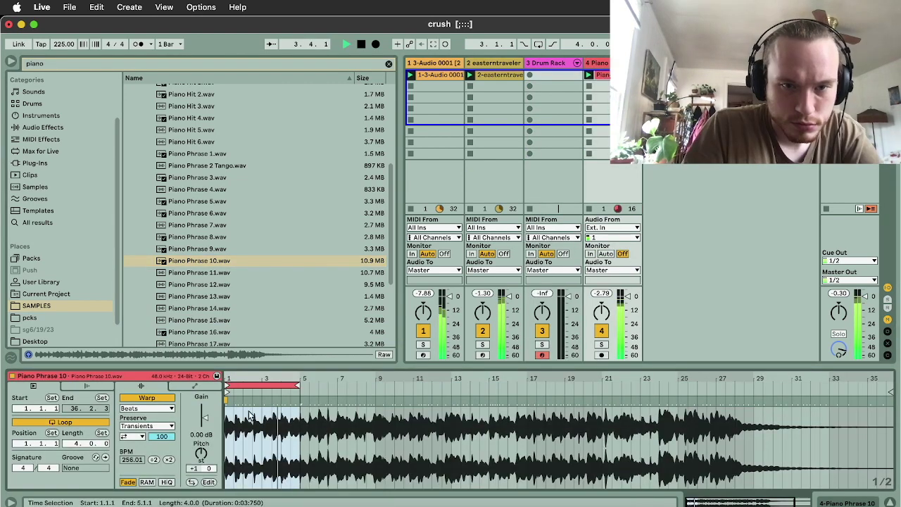
Step: Quantize the Piano Phrase 10 clip's loop and set its warp mode to Complex
{"action": "left_click", "coordinate": [264, 385]}
{"action": "key", "text": "super+u"}
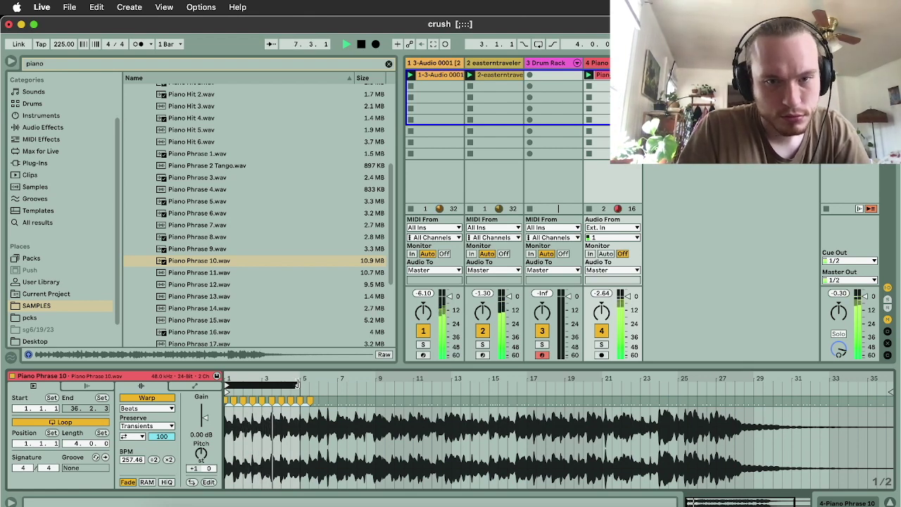
{"action": "left_click", "coordinate": [147, 409]}
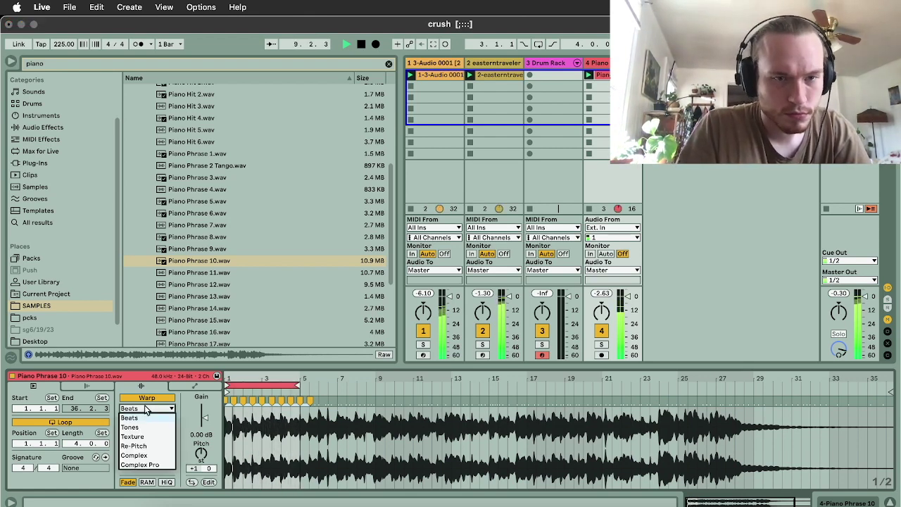
{"action": "left_click", "coordinate": [146, 458]}
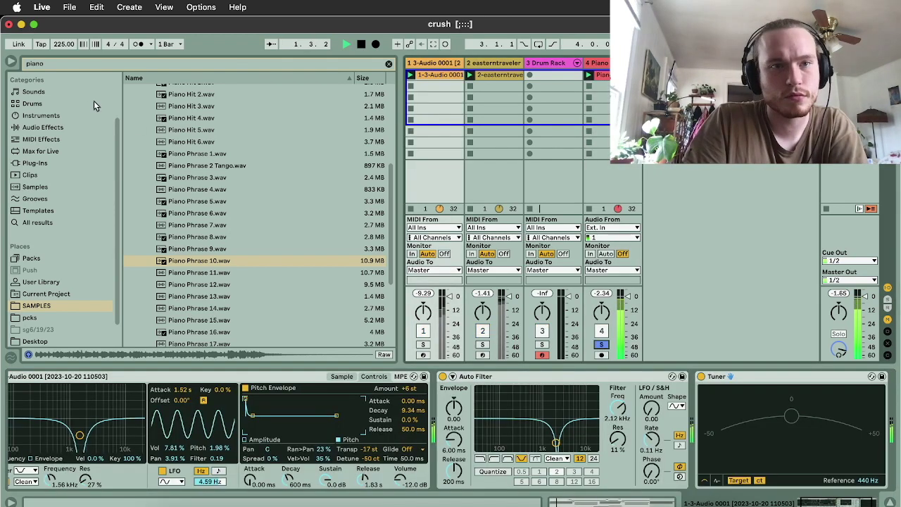
Step: List the audio effects, stop playback and open the Piano Phrase 10 clip for a closer look
{"action": "left_click", "coordinate": [46, 126]}
{"action": "key", "text": "space"}
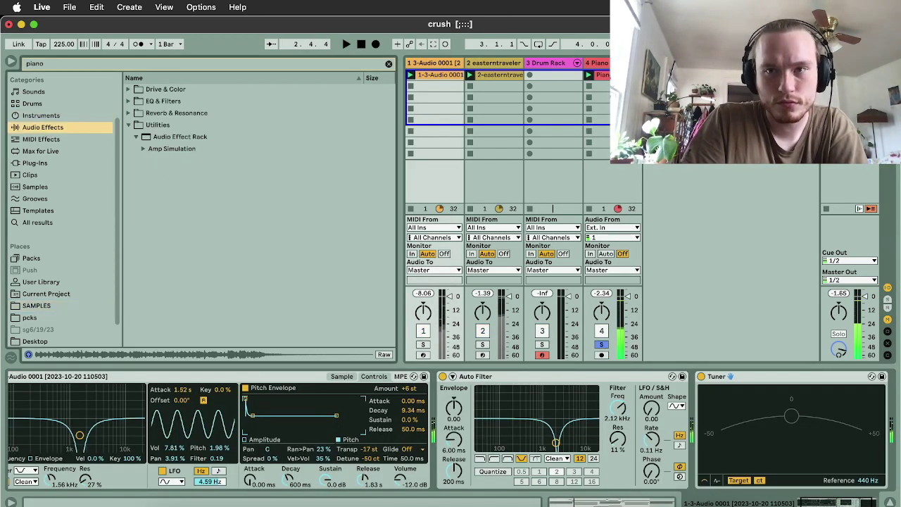
{"action": "left_click", "coordinate": [614, 75]}
{"action": "left_click_drag", "start_coordinate": [237, 379], "coordinate": [237, 445]}
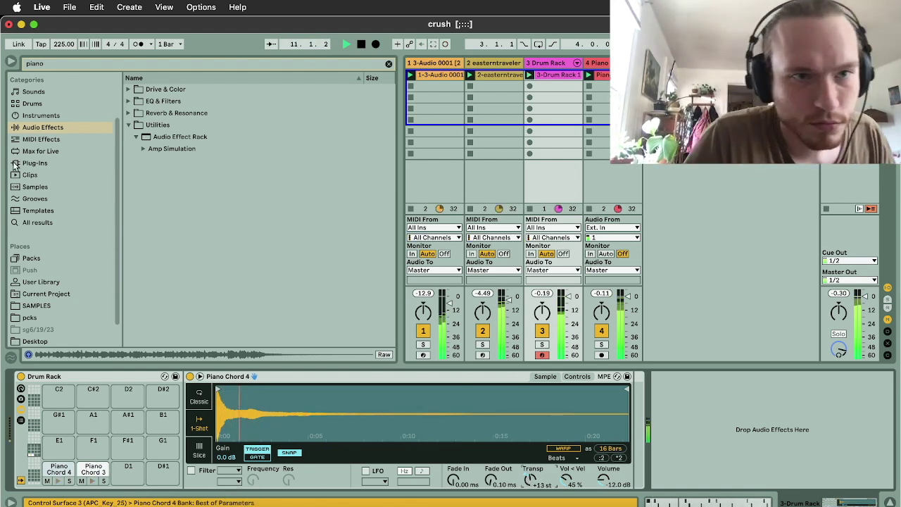
Step: Clear the browser search to list all audio effects and solo the Drum Rack track
{"action": "left_click", "coordinate": [389, 63]}
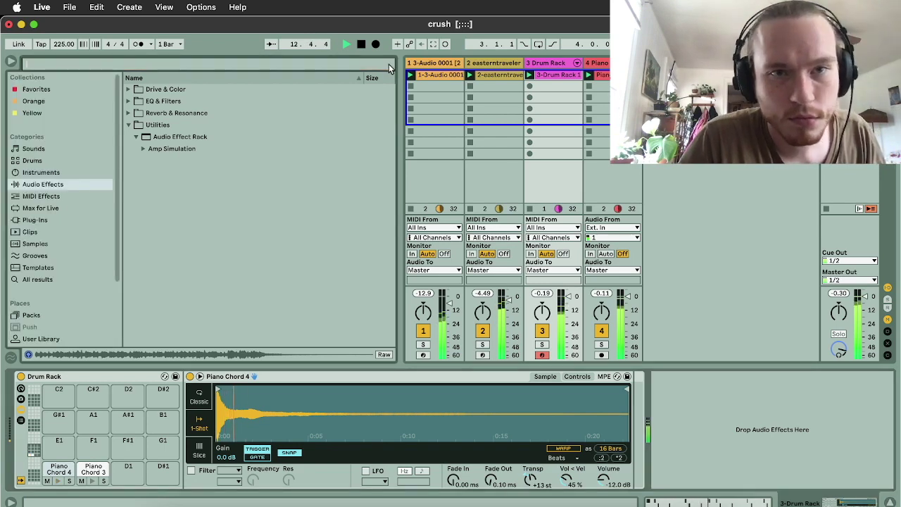
{"action": "left_click", "coordinate": [542, 345]}
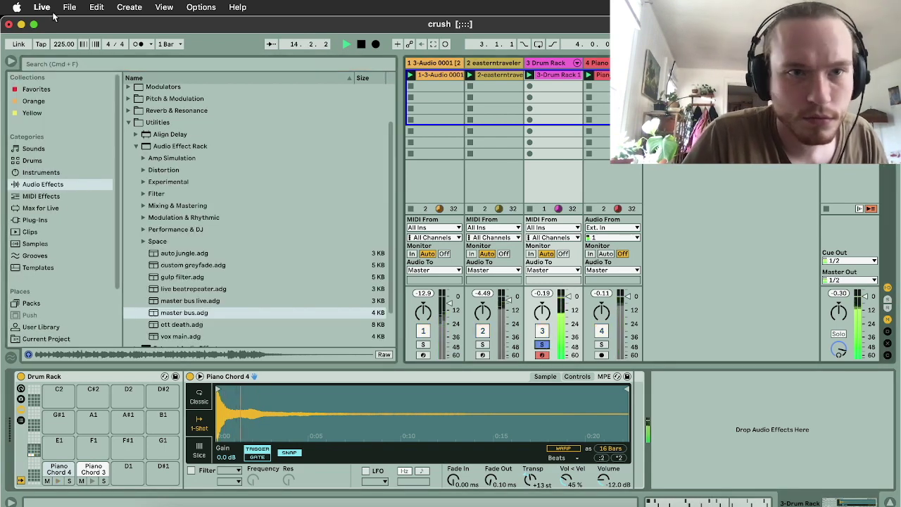
{"action": "scroll", "coordinate": [121, 100], "scroll_direction": "up", "scroll_amount": 3}
{"action": "left_click", "coordinate": [129, 91]}
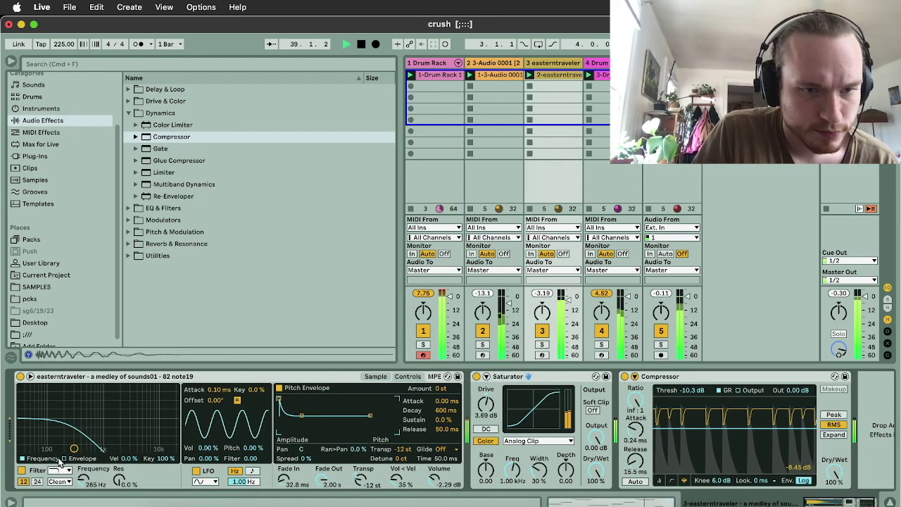
Step: Set the easterntraveler sampler's filter envelope amount to 72 and attack to about 49 ms, and adjust its decay
{"action": "left_click", "coordinate": [66, 459]}
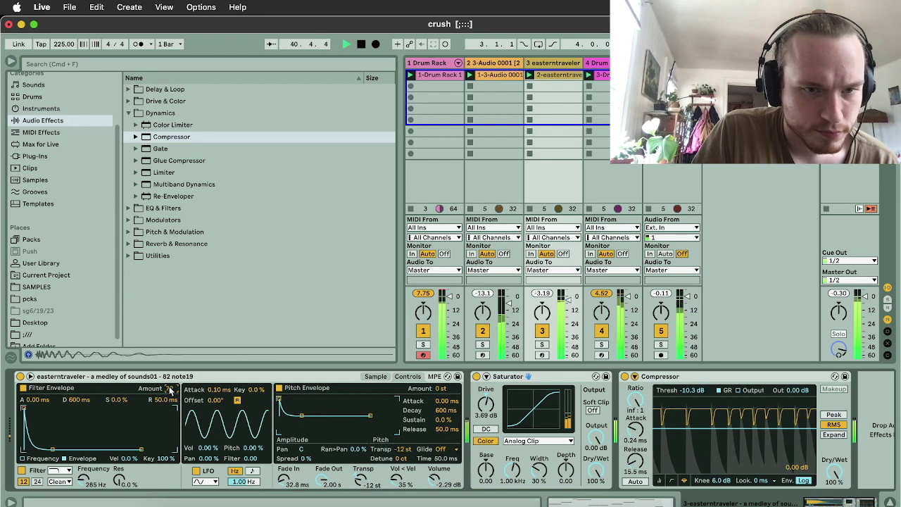
{"action": "left_click_drag", "start_coordinate": [33, 401], "coordinate": [32, 361]}
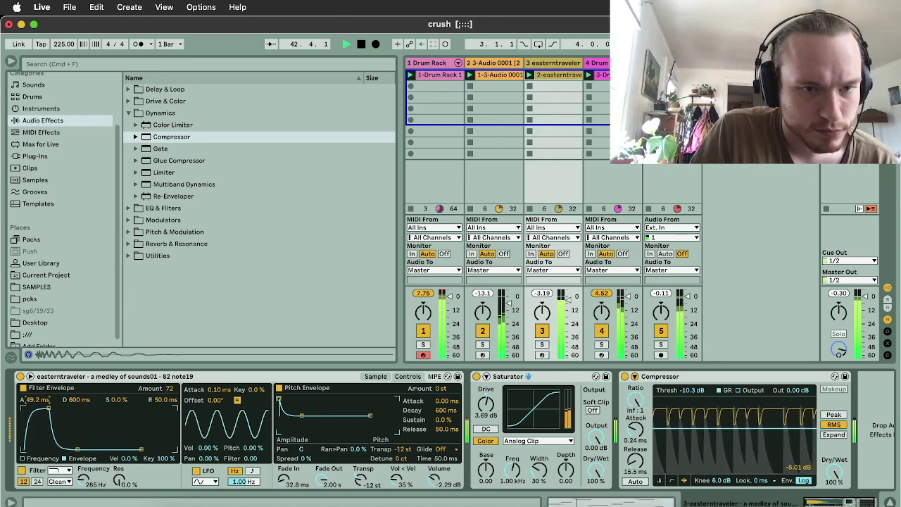
{"action": "left_click_drag", "start_coordinate": [68, 402], "coordinate": [79, 399]}
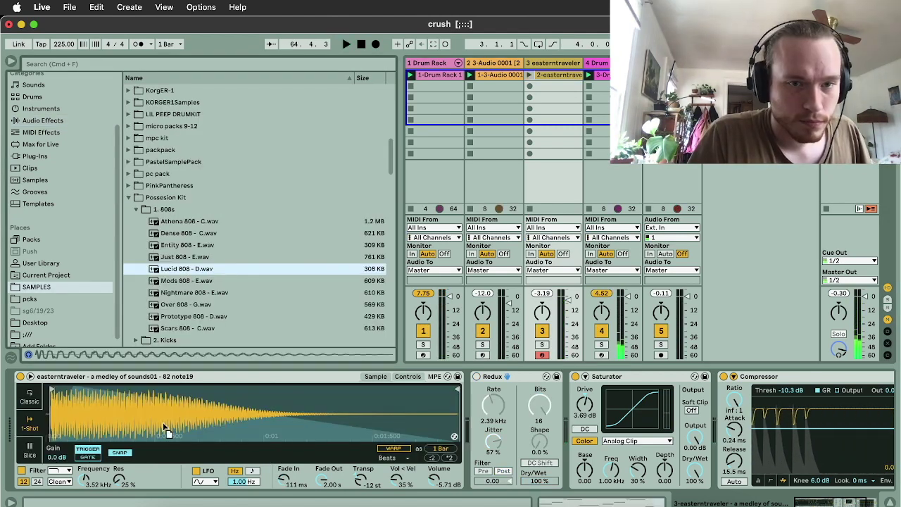
Step: Replace the easterntraveler sample in the sampler with Lucid 808 - D.wav and audition it during playback
{"action": "left_click_drag", "start_coordinate": [163, 427], "coordinate": [163, 424]}
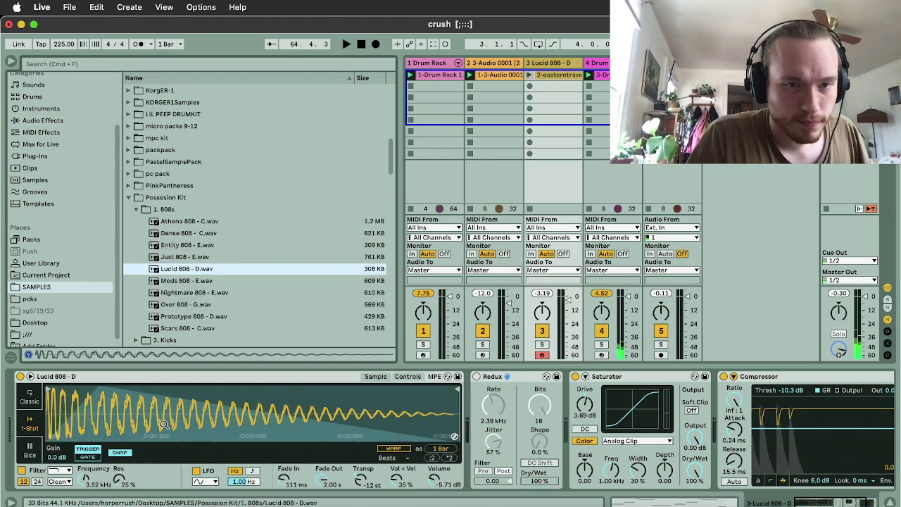
{"action": "key", "text": "space"}
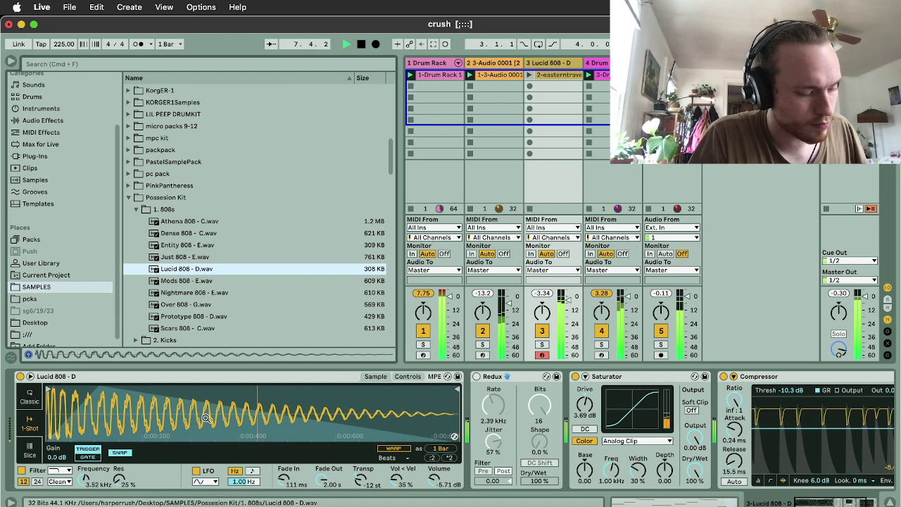
{"action": "key", "text": "space"}
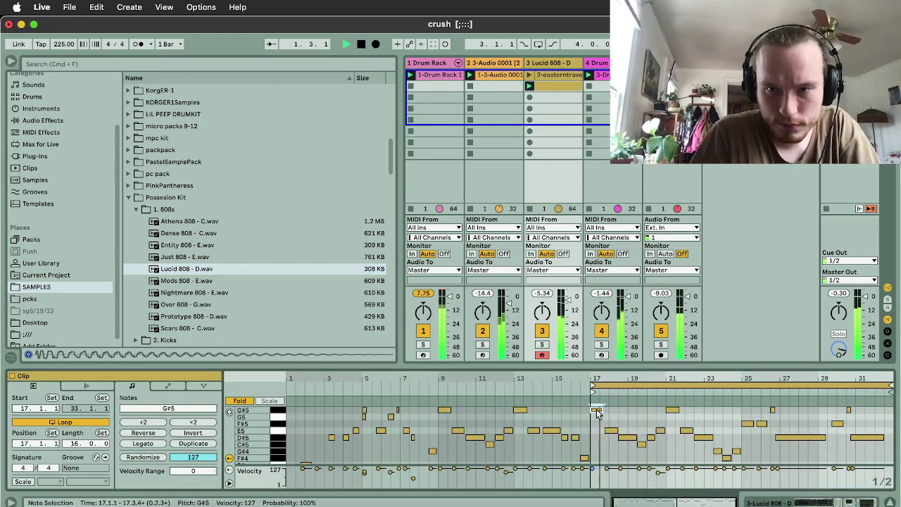
Step: Make the loop start at bar 17 of the new Lucid 808 clip its 1.1.1 position
{"action": "right_click", "coordinate": [595, 407]}
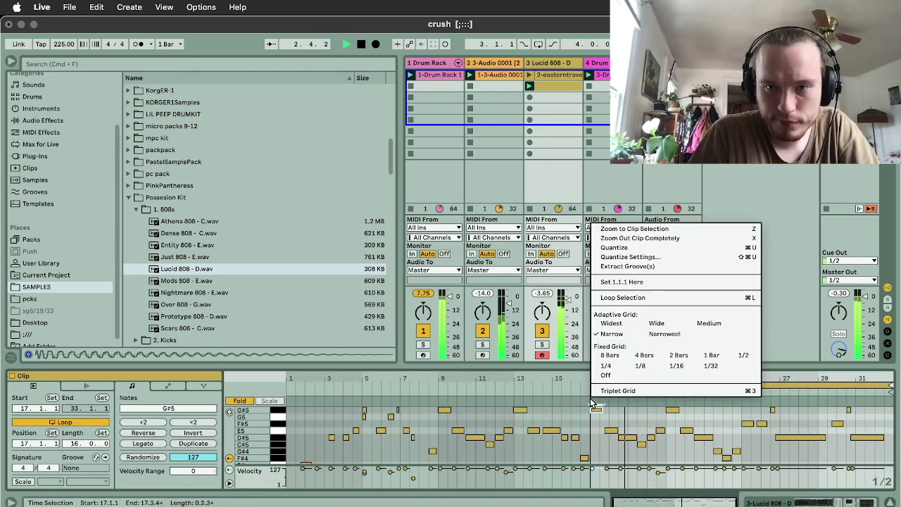
{"action": "left_click", "coordinate": [654, 282]}
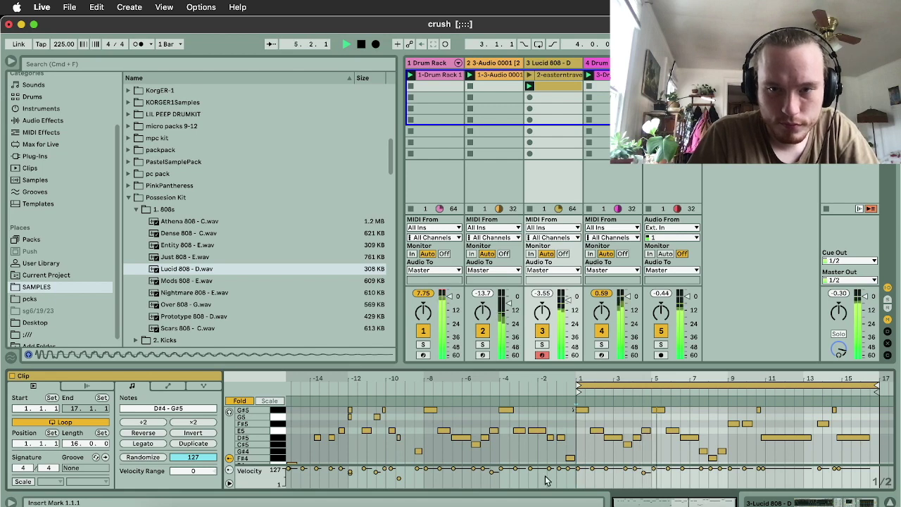
Step: Delete all the notes lying before bar 1 in the Lucid 808 clip, keeping only the looped 16-bar pattern
{"action": "key", "text": "Delete"}
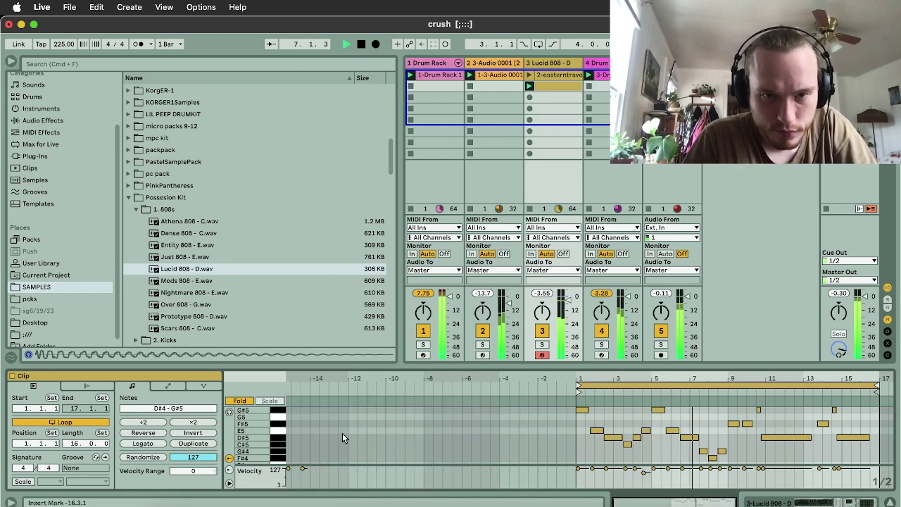
{"action": "scroll", "coordinate": [342, 433], "scroll_direction": "down", "scroll_amount": 2}
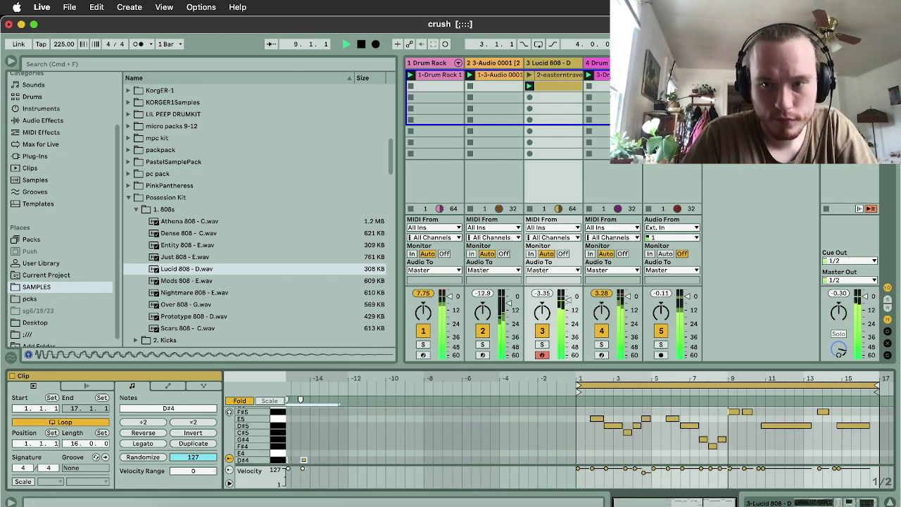
{"action": "scroll", "coordinate": [674, 436], "scroll_direction": "up", "scroll_amount": 2}
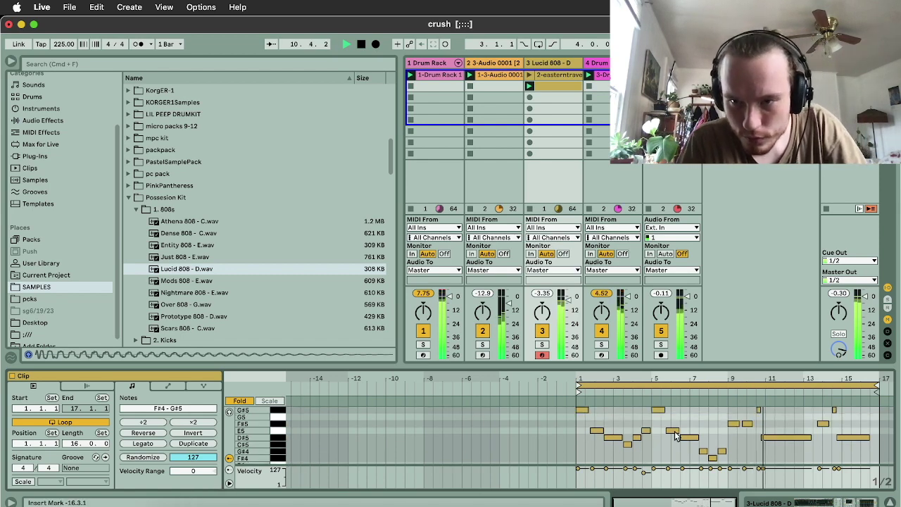
{"action": "left_click", "coordinate": [758, 385]}
{"action": "left_click_drag", "start_coordinate": [629, 378], "coordinate": [630, 404]}
{"action": "key", "text": "super+z"}
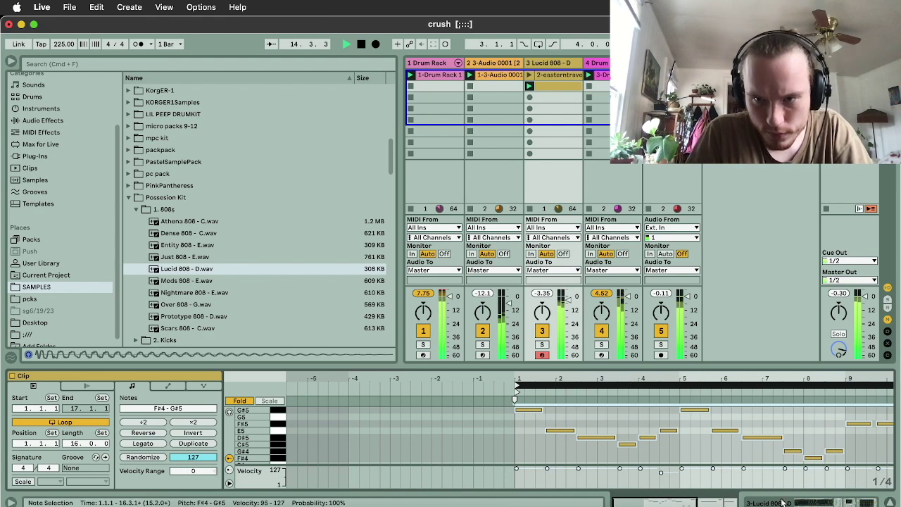
Step: Enable the filter on the BacktoBack Hi-Hat sample in the second Drum Rack
{"action": "key", "text": "shift+Tab"}
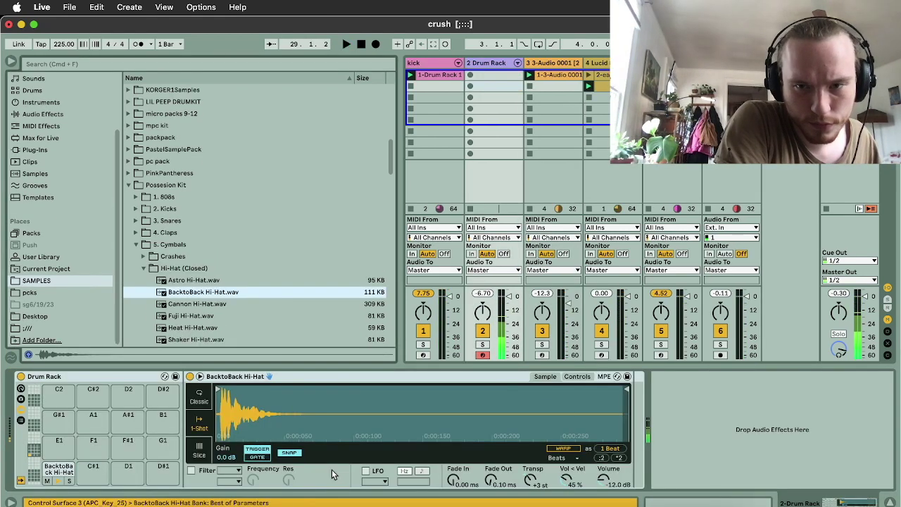
{"action": "left_click", "coordinate": [190, 471]}
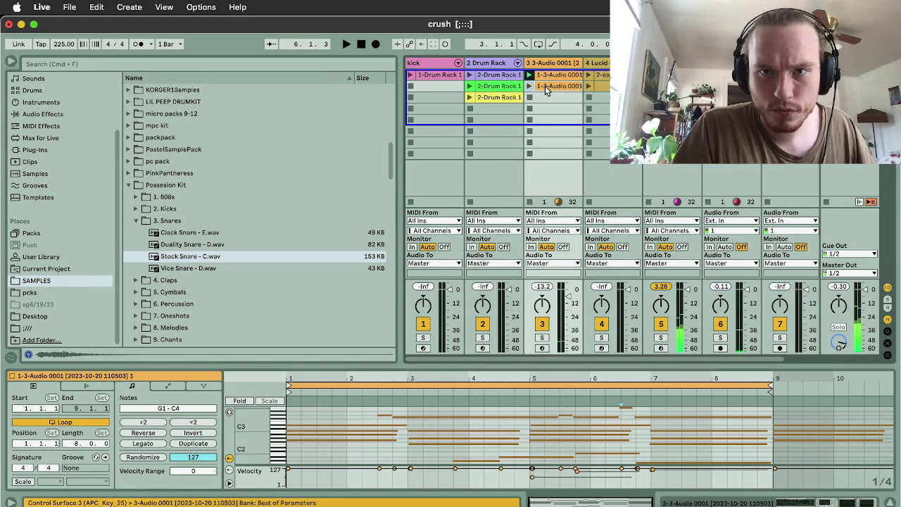
Step: Recolour the second 3-Audio 0001 clip turquoise and save the set
{"action": "right_click", "coordinate": [546, 87]}
{"action": "left_click", "coordinate": [645, 272]}
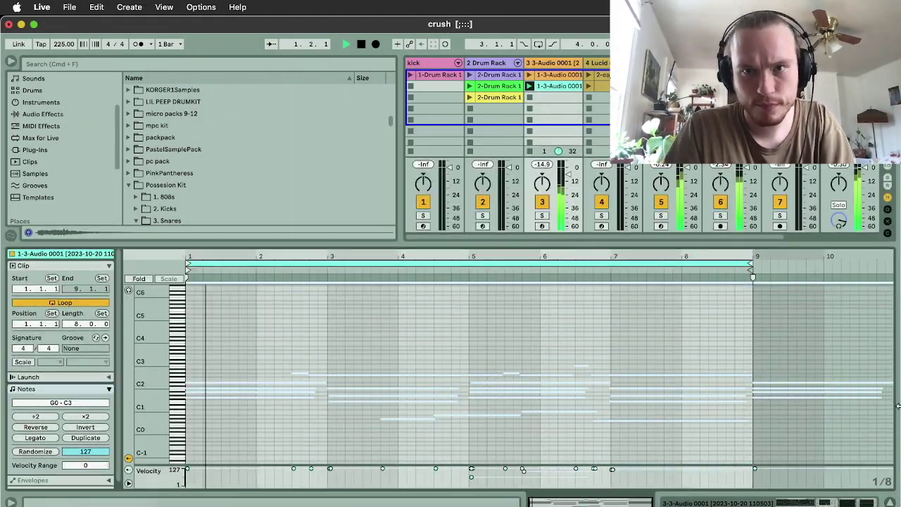
{"action": "key", "text": "super+s"}
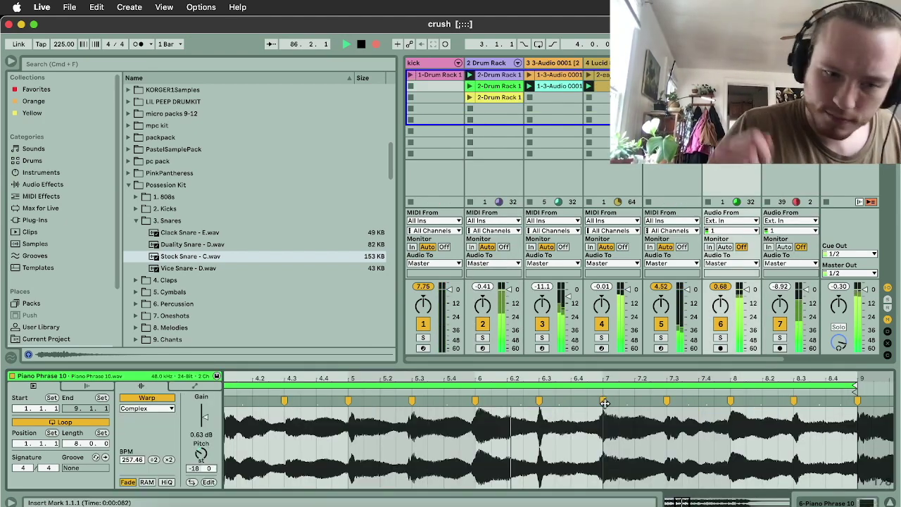
Step: Finish recording the launched session clips into the arrangement and stop the transport
{"action": "key", "text": "Tab"}
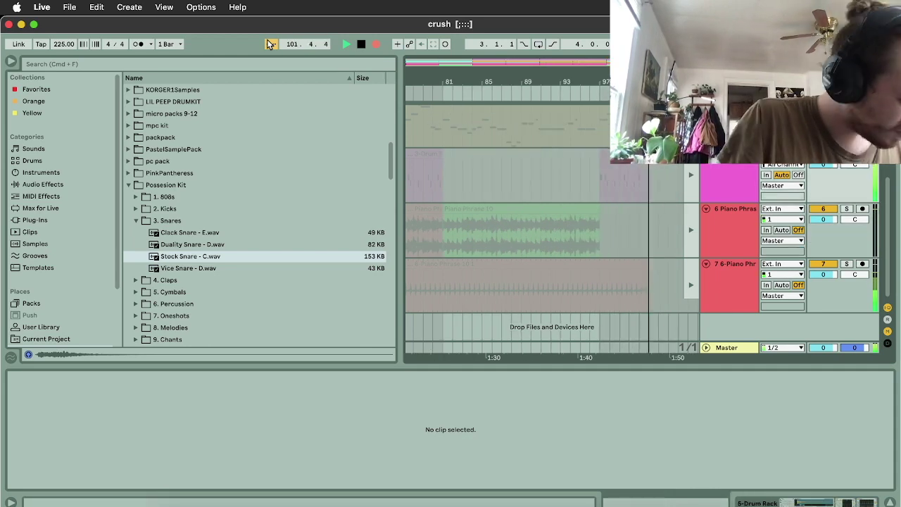
{"action": "key", "text": "Tab"}
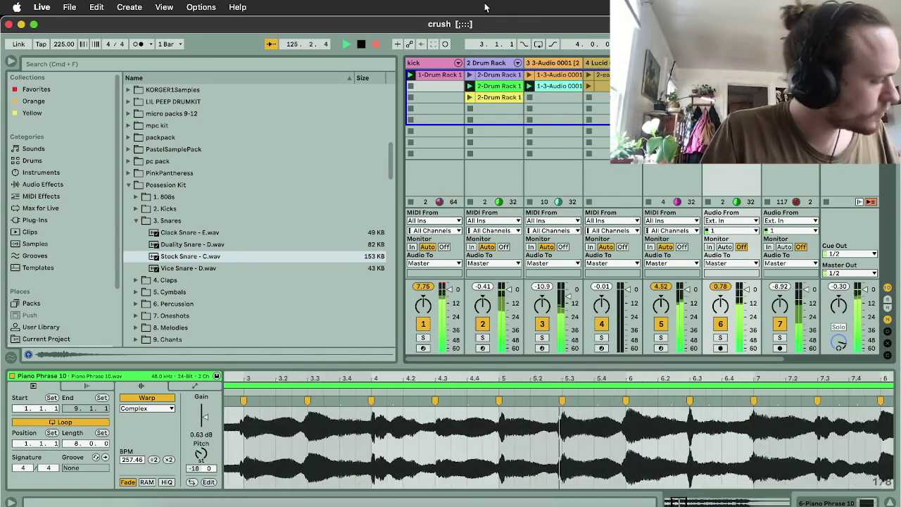
{"action": "key", "text": "Tab"}
{"action": "key", "text": "space"}
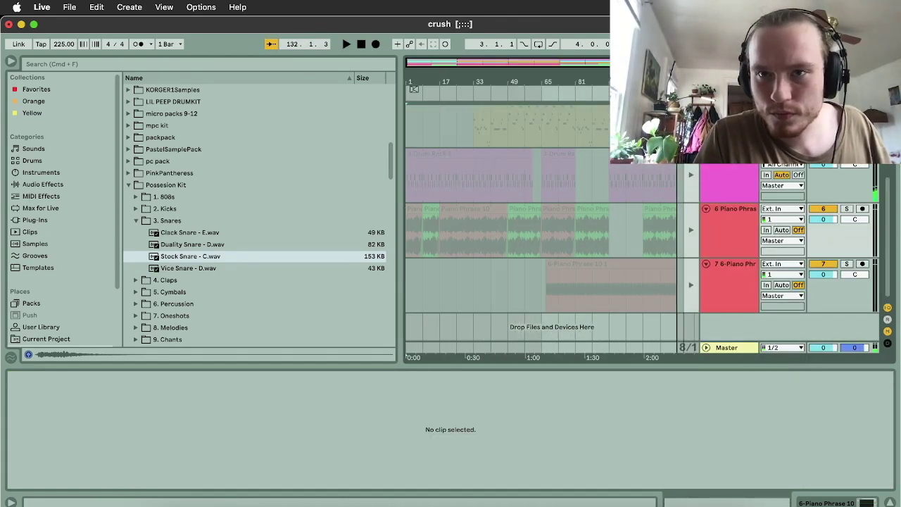
Step: Play the end of the recorded arrangement and set the arrangement loop to start at 1.1.1 with a length of 130 bars
{"action": "left_click", "coordinate": [656, 127]}
{"action": "key", "text": "space"}
{"action": "scroll", "coordinate": [677, 233], "scroll_direction": "up", "scroll_amount": 10}
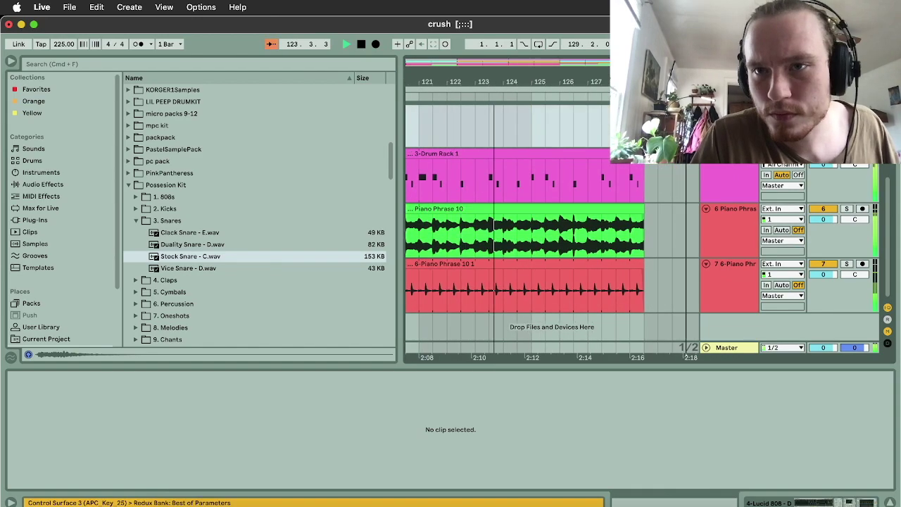
{"action": "scroll", "coordinate": [662, 232], "scroll_direction": "down", "scroll_amount": 8}
{"action": "left_click", "coordinate": [730, 127]}
{"action": "scroll", "coordinate": [677, 232], "scroll_direction": "up", "scroll_amount": 6}
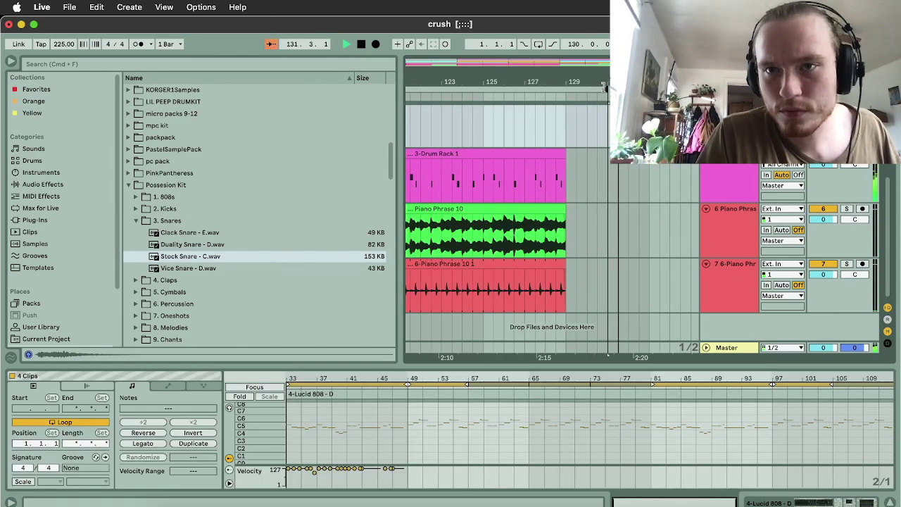
{"action": "left_click_drag", "start_coordinate": [603, 86], "coordinate": [604, 50]}
Step: Turn off playback following, play the arrangement from the start and save the set
{"action": "double_click", "coordinate": [361, 44]}
{"action": "left_click", "coordinate": [271, 44]}
{"action": "key", "text": "space"}
{"action": "key", "text": "super+s"}
{"action": "right_click", "coordinate": [736, 334]}
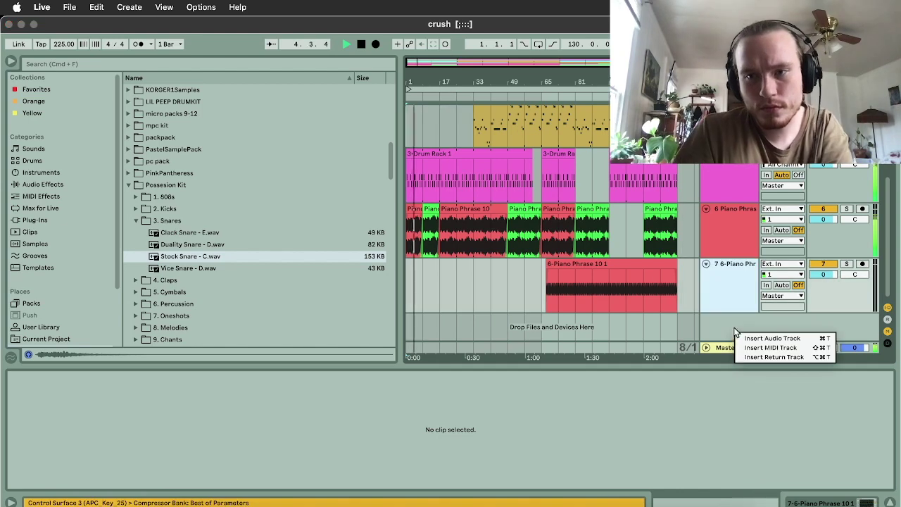
{"action": "key", "text": "Escape"}
Step: Lower the volume of the 6-Piano Phrase 10 1 track to -1.1 dB and rename the track "click"
{"action": "left_click_drag", "start_coordinate": [551, 82], "coordinate": [551, 116]}
{"action": "left_click_drag", "start_coordinate": [529, 264], "coordinate": [539, 264]}
{"action": "left_click_drag", "start_coordinate": [550, 82], "coordinate": [550, 49]}
{"action": "left_click_drag", "start_coordinate": [824, 275], "coordinate": [824, 282]}
{"action": "left_click", "coordinate": [741, 286]}
{"action": "key", "text": "super+r"}
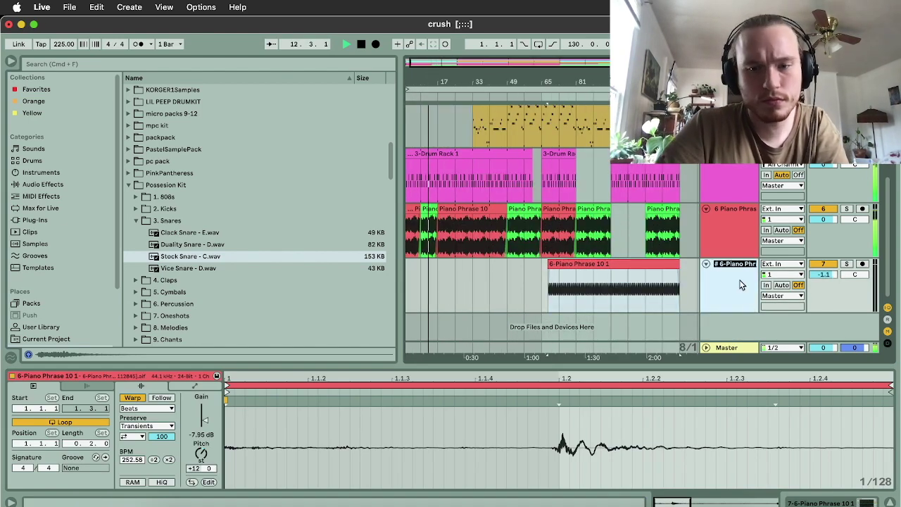
{"action": "type", "text": "click"}
{"action": "key", "text": "Return"}
{"action": "key", "text": "space"}
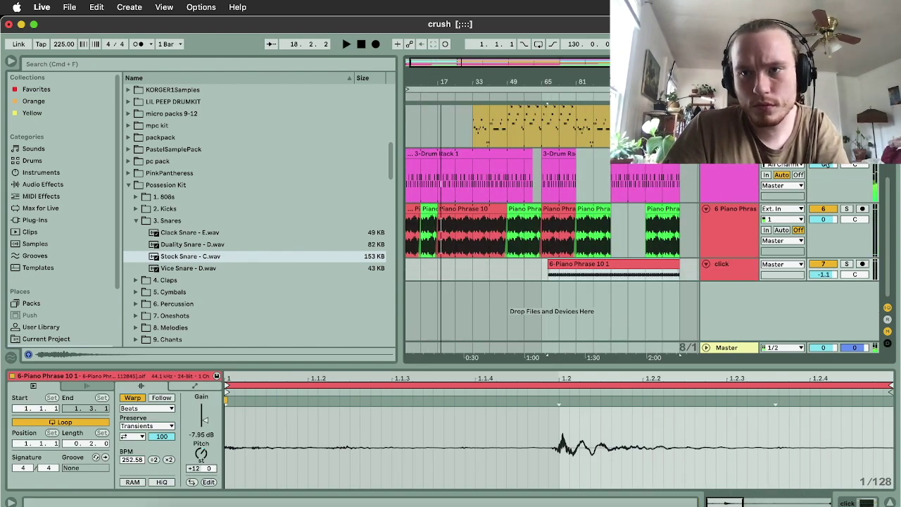
Step: Automate the chords track's volume to fade in from bar 1 to bar 17 and play from the start
{"action": "right_click", "coordinate": [828, 164]}
{"action": "left_click", "coordinate": [763, 171]}
{"action": "scroll", "coordinate": [423, 174], "scroll_direction": "left", "scroll_amount": 1}
{"action": "left_click", "coordinate": [423, 154]}
{"action": "key", "text": "space"}
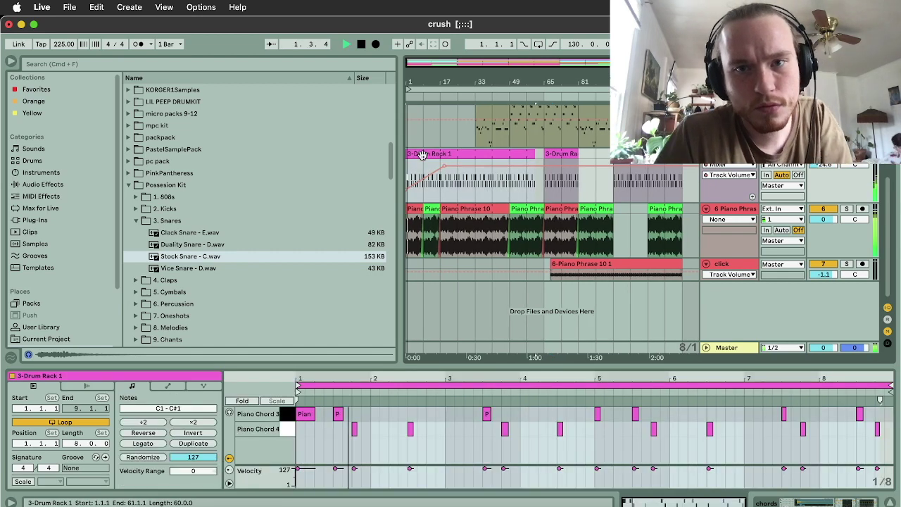
Step: Insert an audio track, search the samples for the 2023 producer tag, and place its WAV version at bar 33
{"action": "right_click", "coordinate": [732, 328]}
{"action": "left_click", "coordinate": [757, 334]}
{"action": "left_click", "coordinate": [118, 64]}
{"action": "type", "text": "harper"}
{"action": "left_click_drag", "start_coordinate": [176, 101], "coordinate": [475, 286]}
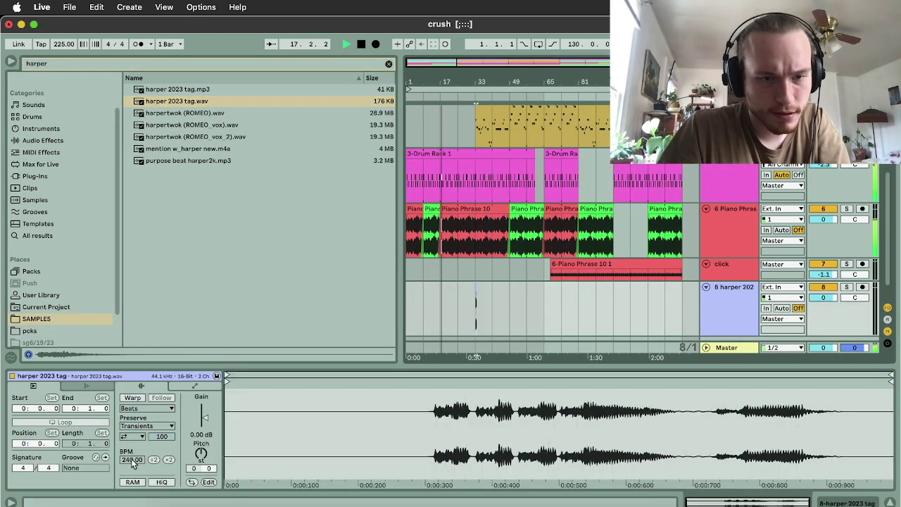
Step: Warp the tag clip in Complex mode to fill bar 32, pitch it up 1 semitone, set its gain to 2.31 dB, and save
{"action": "left_click", "coordinate": [169, 459]}
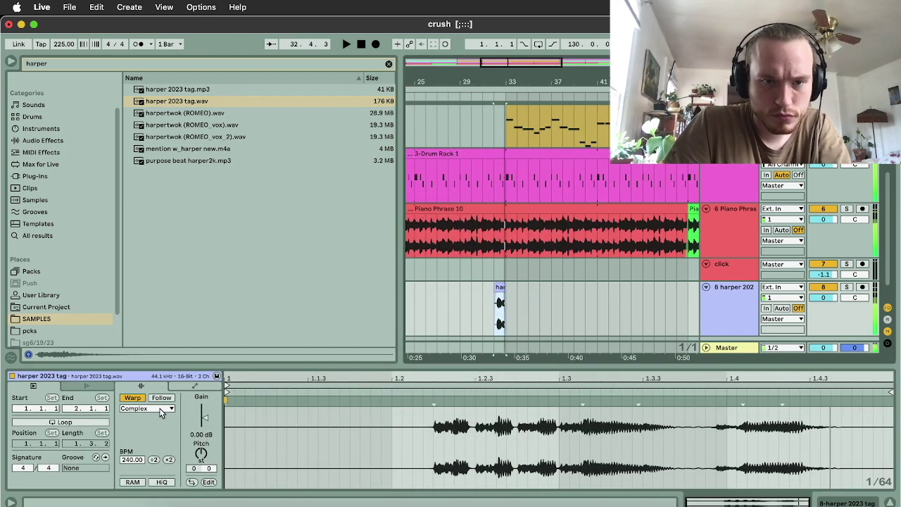
{"action": "left_click_drag", "start_coordinate": [202, 453], "coordinate": [202, 449]}
{"action": "left_click_drag", "start_coordinate": [205, 417], "coordinate": [204, 415]}
{"action": "key", "text": "super+s"}
{"action": "double_click", "coordinate": [566, 64]}
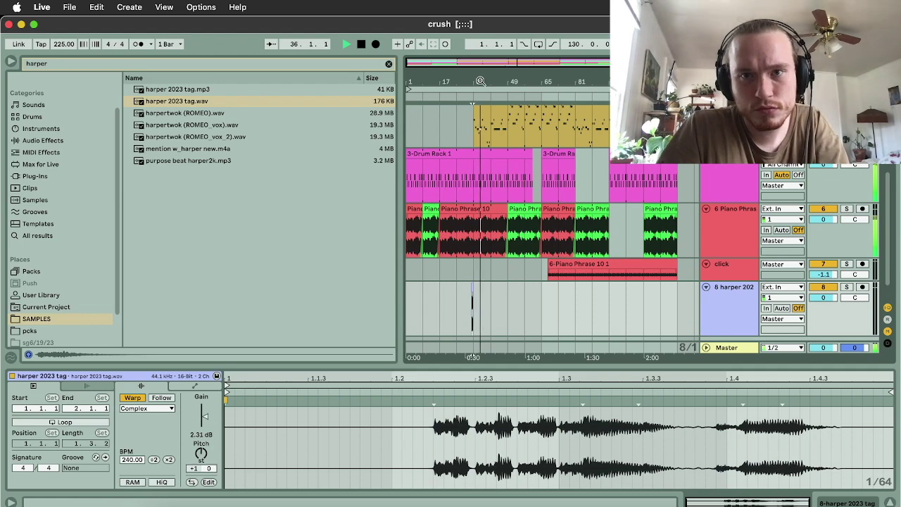
{"action": "left_click", "coordinate": [69, 7]}
{"action": "left_click", "coordinate": [69, 7]}
Step: Clear the sample search and add a Phaser-Flanger to the Ghost Clap pad of the second Drum Rack
{"action": "scroll", "coordinate": [521, 182], "scroll_direction": "up", "scroll_amount": 5}
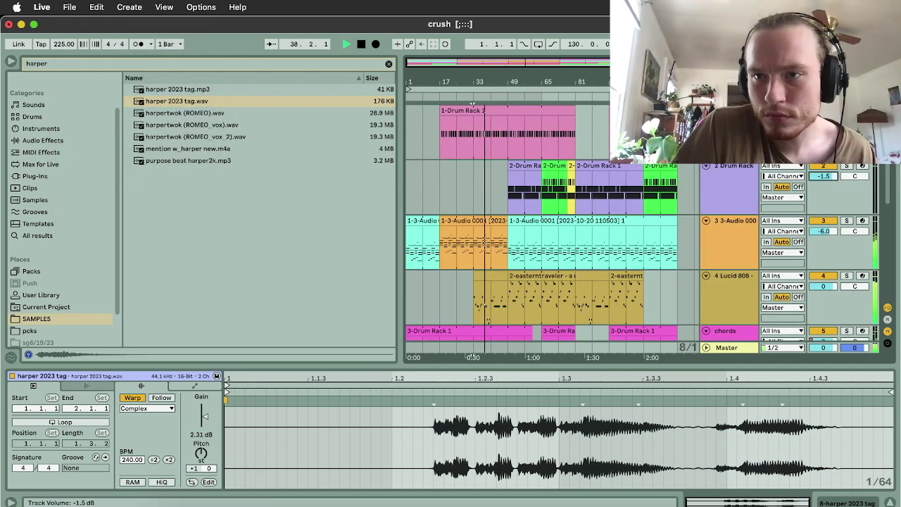
{"action": "left_click", "coordinate": [742, 192]}
{"action": "left_click", "coordinate": [388, 64]}
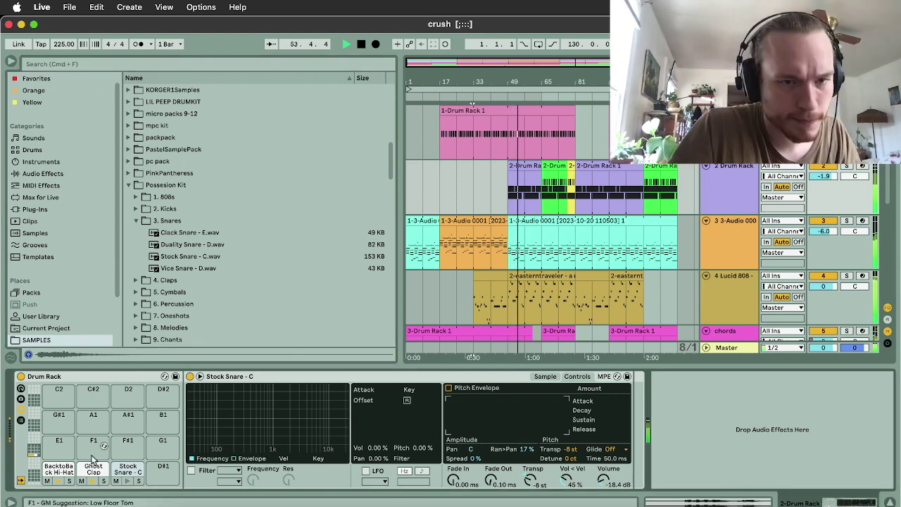
{"action": "left_click", "coordinate": [45, 173]}
{"action": "left_click", "coordinate": [129, 269]}
{"action": "double_click", "coordinate": [175, 186]}
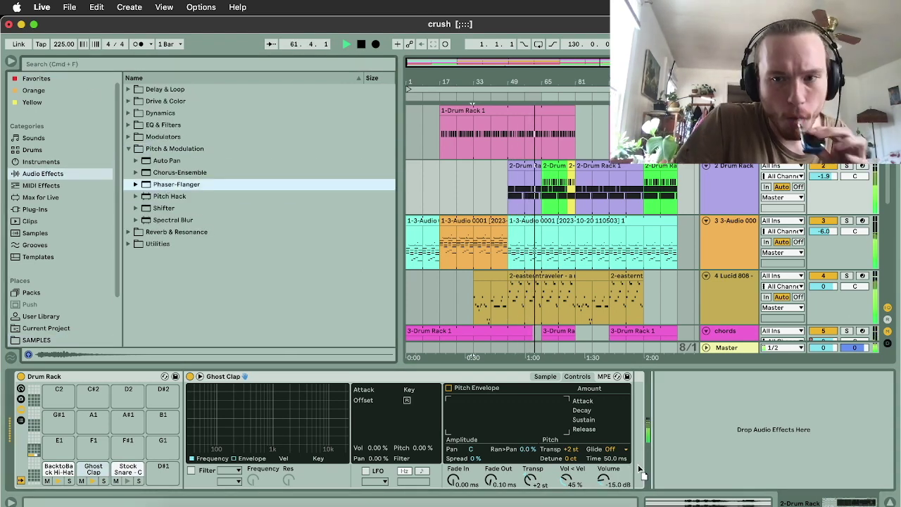
Step: Set the clap's Phaser-Flanger to 71% amount, 13% feedback and 54% dry/wet
{"action": "left_click_drag", "start_coordinate": [703, 471], "coordinate": [702, 483]}
{"action": "left_click_drag", "start_coordinate": [787, 471], "coordinate": [787, 503]}
{"action": "left_click_drag", "start_coordinate": [735, 471], "coordinate": [735, 469]}
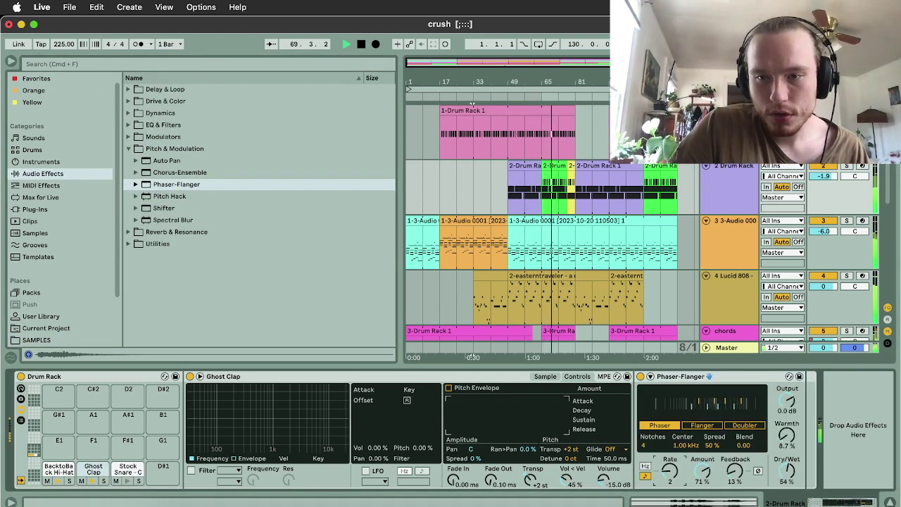
Step: Add an Auto Filter to the click track as a high-pass with a 12 dB slope and a 461 Hz cutoff
{"action": "scroll", "coordinate": [725, 281], "scroll_direction": "down", "scroll_amount": 6}
{"action": "left_click", "coordinate": [727, 240]}
{"action": "left_click", "coordinate": [161, 125]}
{"action": "double_click", "coordinate": [163, 137]}
{"action": "left_click", "coordinate": [311, 458]}
{"action": "left_click_drag", "start_coordinate": [359, 433], "coordinate": [346, 433]}
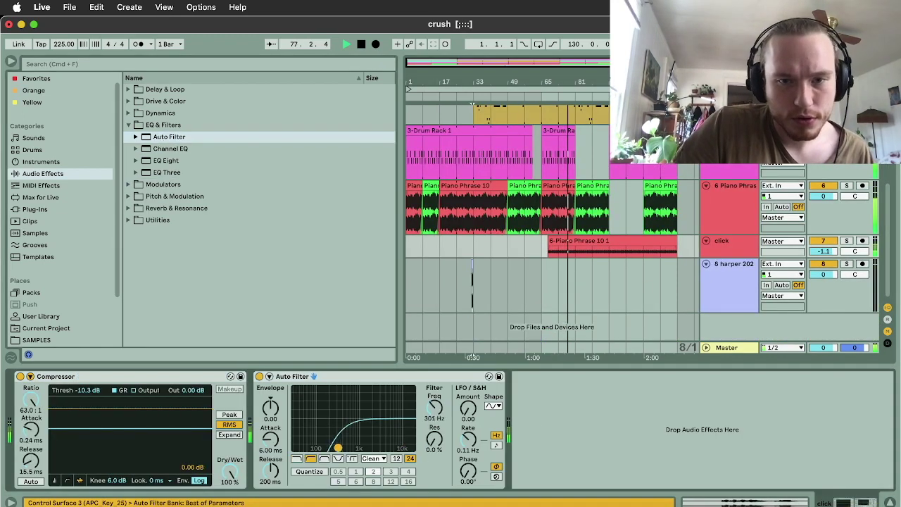
{"action": "left_click", "coordinate": [396, 459]}
Step: Move the click track's Compressor after the Auto Filter with a -14.0 dB threshold, and insert a Phaser-Flanger between them
{"action": "left_click_drag", "start_coordinate": [62, 378], "coordinate": [518, 426]}
{"action": "left_click", "coordinate": [129, 196]}
{"action": "left_click_drag", "start_coordinate": [343, 390], "coordinate": [342, 394]}
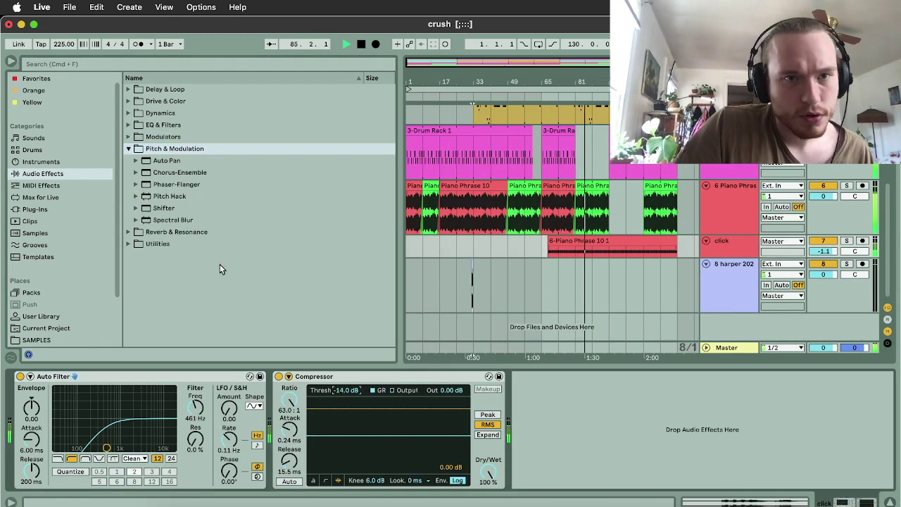
{"action": "left_click_drag", "start_coordinate": [176, 185], "coordinate": [273, 435]}
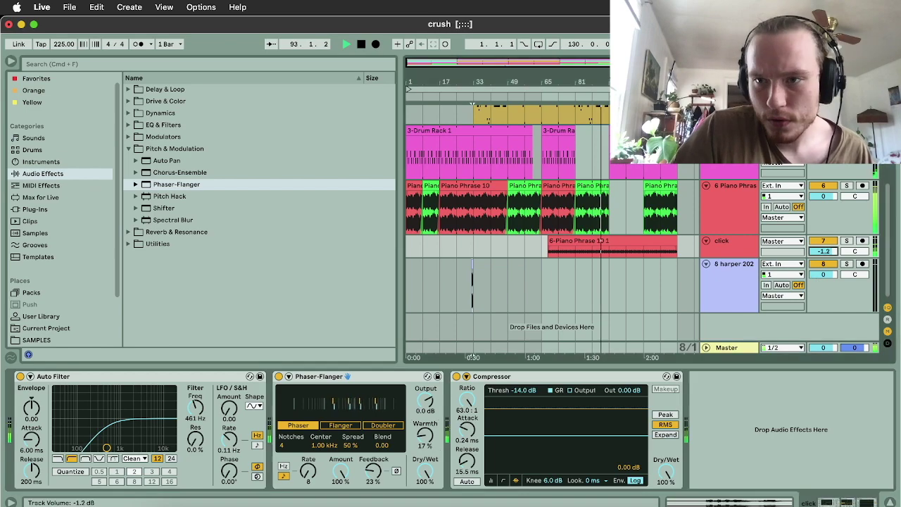
Step: Copy an existing Lucid 808 clip and paste it at bar 113 to extend the bass to bar 129, and save the set
{"action": "scroll", "coordinate": [649, 247], "scroll_direction": "up", "scroll_amount": 5}
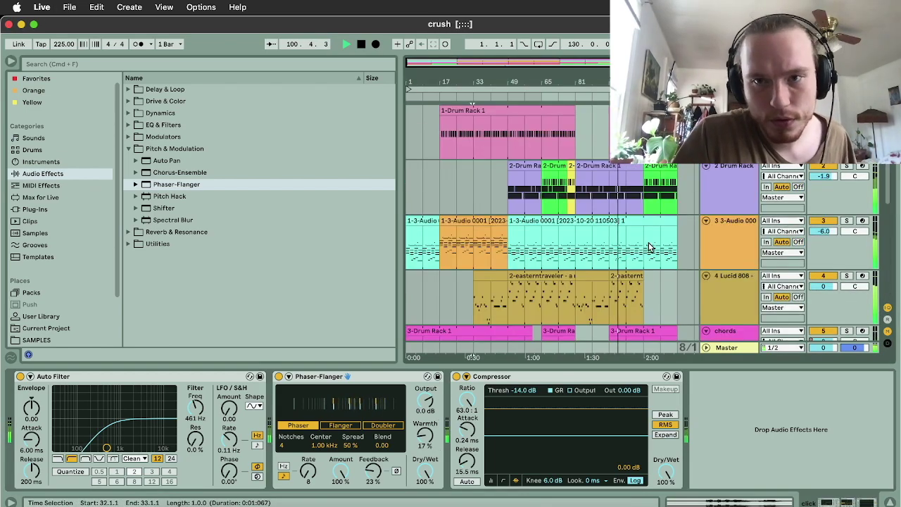
{"action": "left_click", "coordinate": [586, 273]}
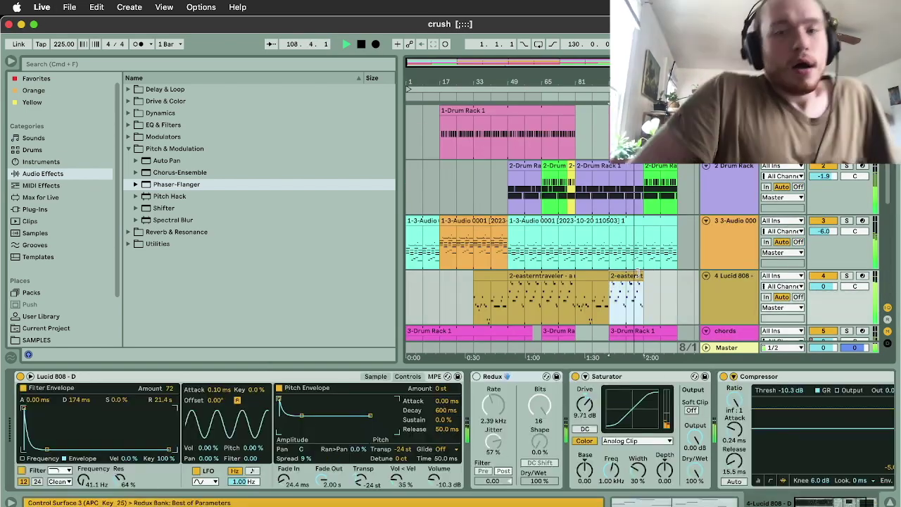
{"action": "key", "text": "super+c"}
{"action": "left_click", "coordinate": [650, 317]}
{"action": "key", "text": "super+v"}
{"action": "key", "text": "super+s"}
{"action": "scroll", "coordinate": [652, 303], "scroll_direction": "down", "scroll_amount": 4}
{"action": "scroll", "coordinate": [656, 234], "scroll_direction": "up", "scroll_amount": 4}
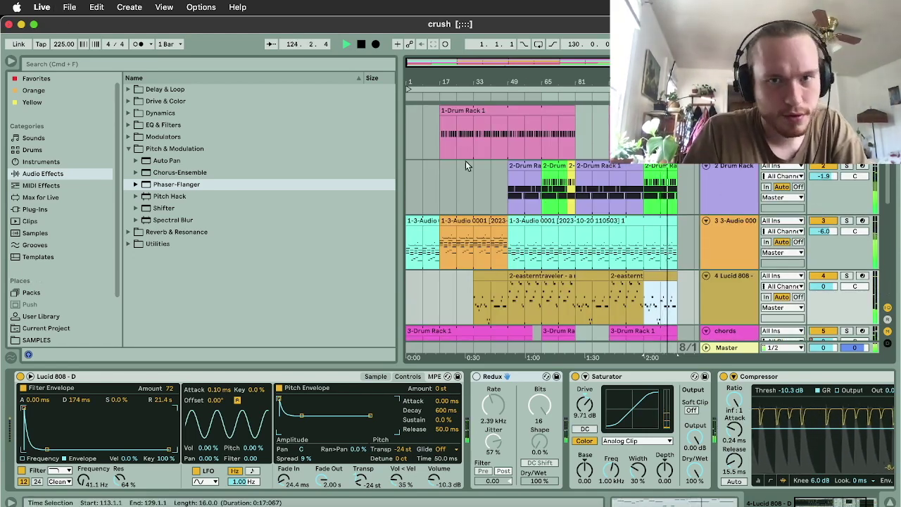
Step: Insert an audio track, search for "witch laugh" and place the WITCH_LAUGH(143) snapped sample on it near bar 65
{"action": "scroll", "coordinate": [706, 263], "scroll_direction": "down", "scroll_amount": 5}
{"action": "key", "text": "super+t"}
{"action": "left_click", "coordinate": [74, 65]}
{"action": "type", "text": "witch laugh"}
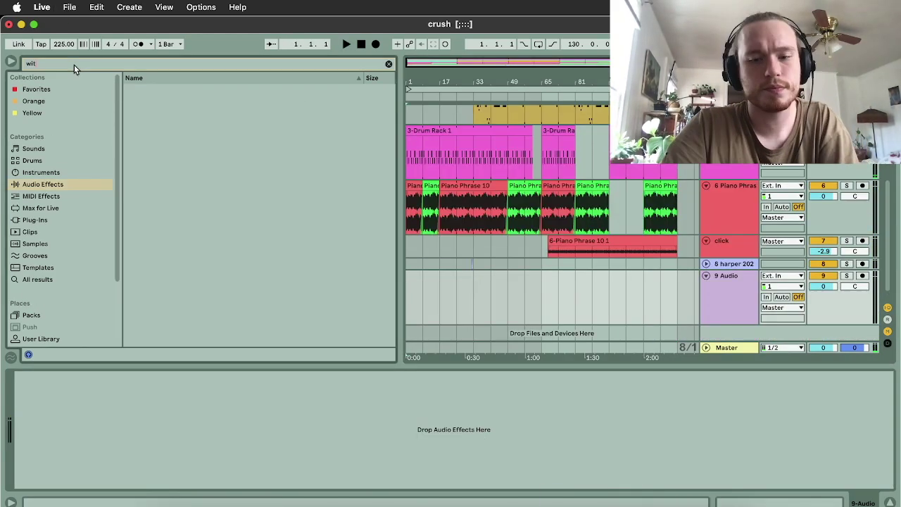
{"action": "left_click_drag", "start_coordinate": [190, 100], "coordinate": [546, 288]}
Step: Warp the witch laugh clip in Complex mode, transpose it down 2 semitones and set its gain to -4.05 dB
{"action": "left_click", "coordinate": [169, 460]}
{"action": "left_click", "coordinate": [147, 408]}
{"action": "left_click", "coordinate": [148, 456]}
{"action": "left_click_drag", "start_coordinate": [205, 418], "coordinate": [204, 424]}
Step: Audition the witch laugh in the arrangement and move it one bar earlier to start at bar 64
{"action": "scroll", "coordinate": [542, 296], "scroll_direction": "up", "scroll_amount": 5}
{"action": "left_click", "coordinate": [533, 295]}
{"action": "key", "text": "space"}
{"action": "left_click_drag", "start_coordinate": [563, 273], "coordinate": [546, 274]}
Step: Add a Delay to the witch laugh track with Ping Pong enabled and both delay times at 8 sixteenths
{"action": "left_click", "coordinate": [48, 185]}
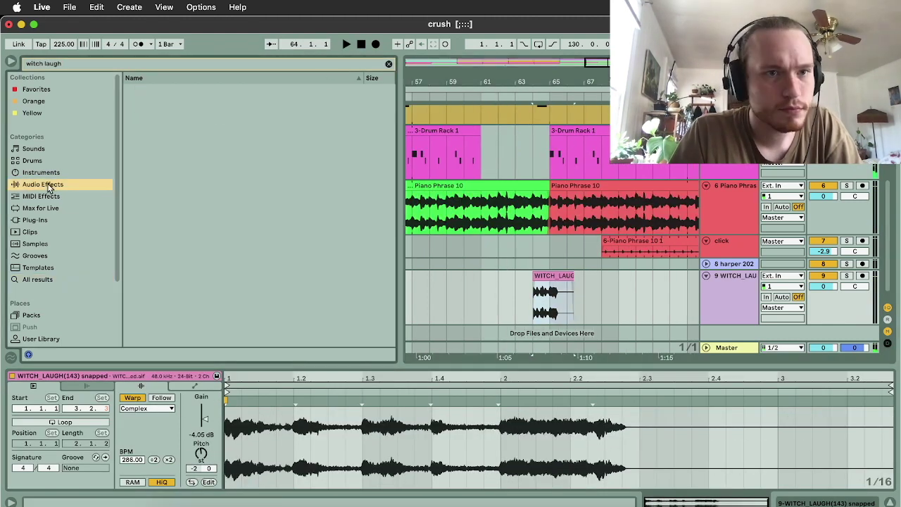
{"action": "left_click", "coordinate": [129, 89]}
{"action": "double_click", "coordinate": [162, 113]}
{"action": "left_click", "coordinate": [553, 309]}
{"action": "left_click", "coordinate": [226, 437]}
{"action": "left_click", "coordinate": [25, 437]}
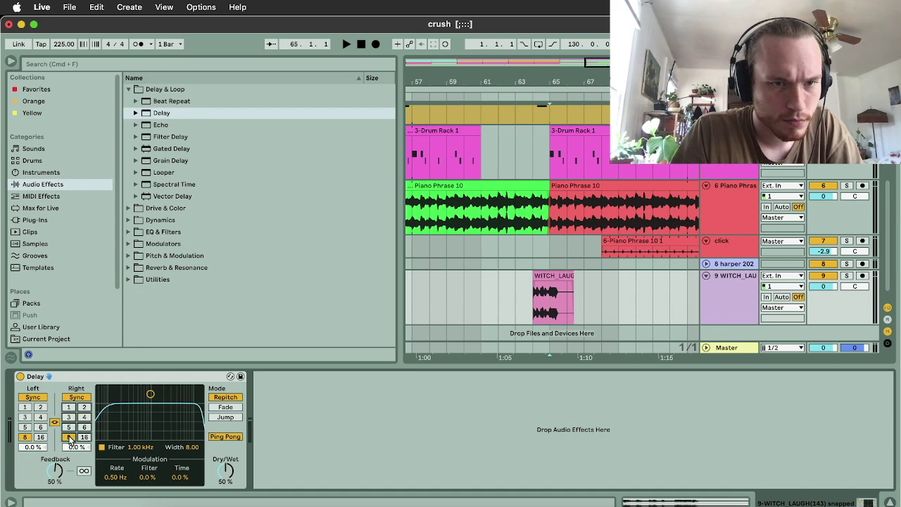
Step: Automate the witch laugh Delay's on/off state so it is off during bar 64, and play the passage
{"action": "right_click", "coordinate": [21, 377]}
{"action": "left_click", "coordinate": [32, 383]}
{"action": "left_click", "coordinate": [553, 305]}
{"action": "left_click_drag", "start_coordinate": [549, 305], "coordinate": [533, 305]}
{"action": "left_click_drag", "start_coordinate": [542, 292], "coordinate": [543, 322]}
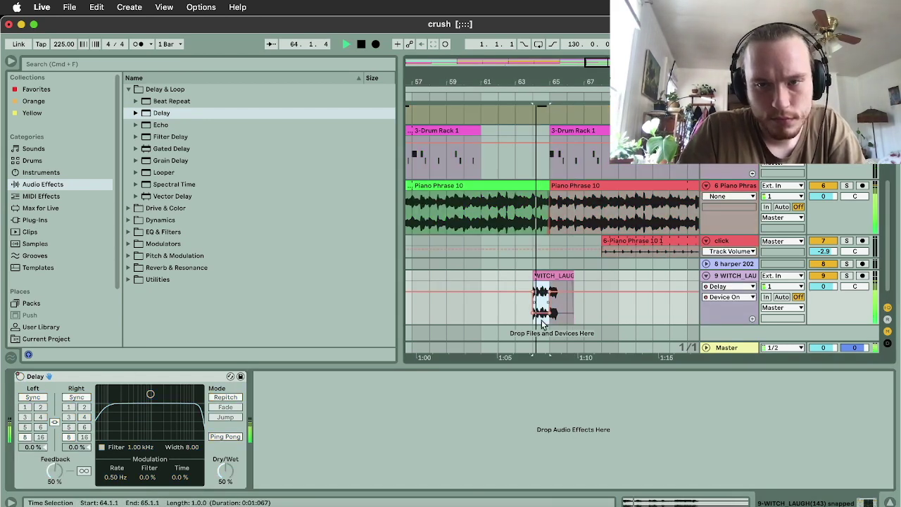
{"action": "scroll", "coordinate": [541, 310], "scroll_direction": "down", "scroll_amount": 10}
{"action": "key", "text": "space"}
Step: Duplicate the click track's Compressor onto the witch laugh track after the Delay and unfold its sidechain settings
{"action": "left_click", "coordinate": [722, 241]}
{"action": "left_click", "coordinate": [497, 377]}
{"action": "key", "text": "super+d"}
{"action": "left_click_drag", "start_coordinate": [496, 376], "coordinate": [591, 290]}
{"action": "left_click", "coordinate": [271, 377]}
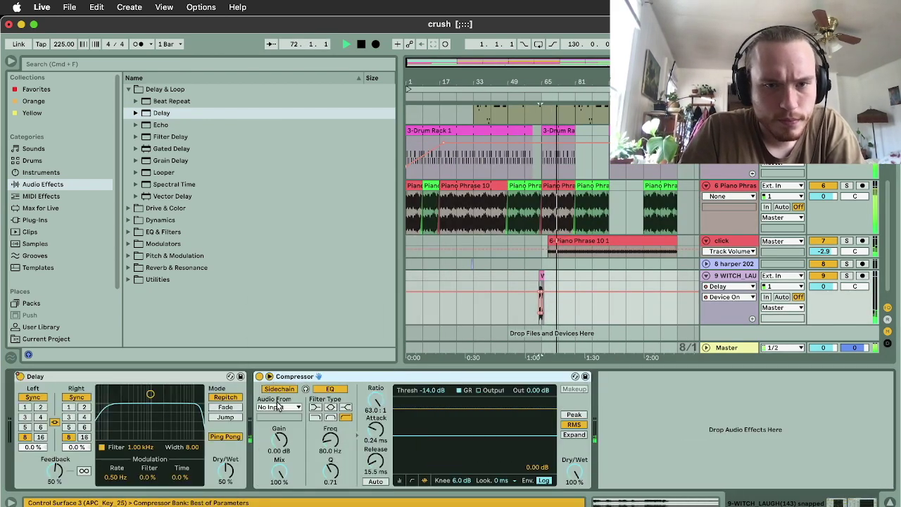
Step: Set the Compressor sidechain source to kick on both the witch laugh track and the click track
{"action": "left_click", "coordinate": [280, 407]}
{"action": "left_click", "coordinate": [293, 302]}
{"action": "left_click", "coordinate": [725, 240]}
{"action": "left_click", "coordinate": [462, 377]}
{"action": "left_click", "coordinate": [470, 407]}
{"action": "left_click", "coordinate": [456, 302]}
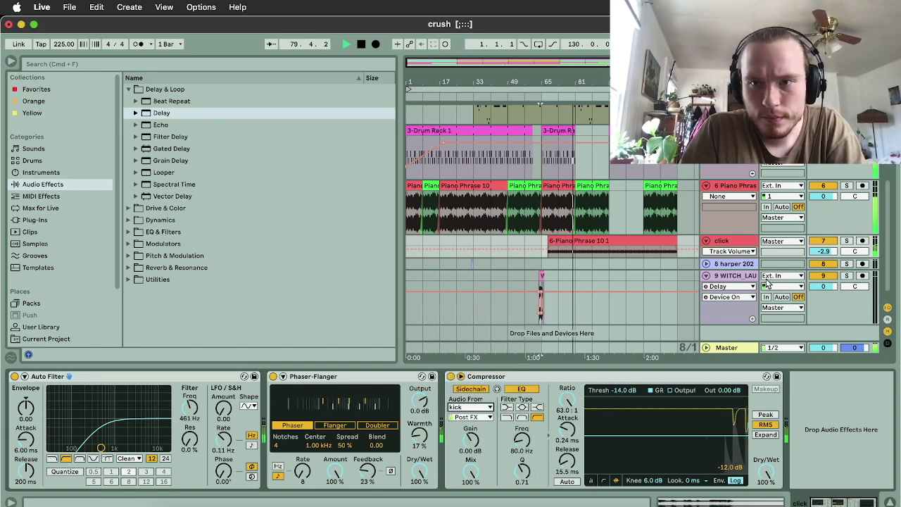
Step: Play the witch laugh passage and inspect the Compressors on the piano phrase and 808 tracks
{"action": "left_click", "coordinate": [732, 275]}
{"action": "key", "text": "space"}
{"action": "key", "text": "space"}
{"action": "left_click", "coordinate": [738, 242]}
{"action": "key", "text": "Up"}
{"action": "key", "text": "Up"}
{"action": "key", "text": "Up"}
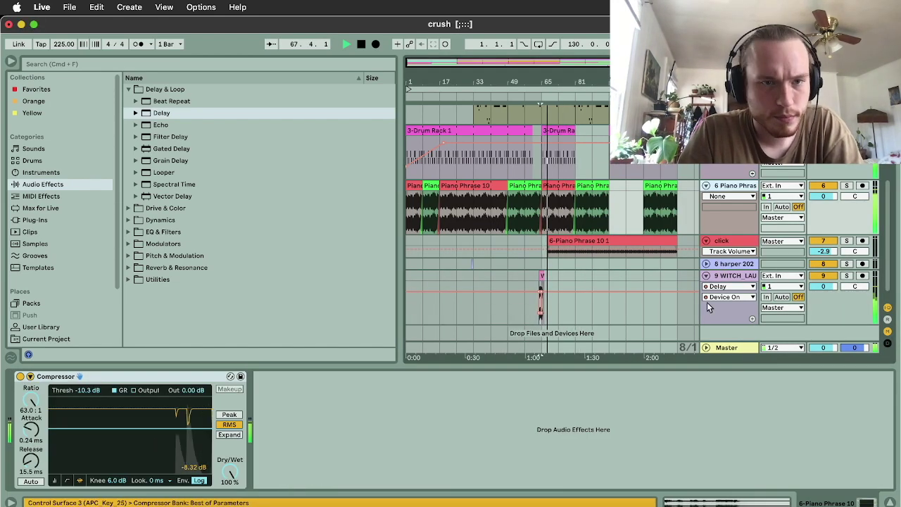
{"action": "scroll", "coordinate": [729, 430], "scroll_direction": "right", "scroll_amount": 5}
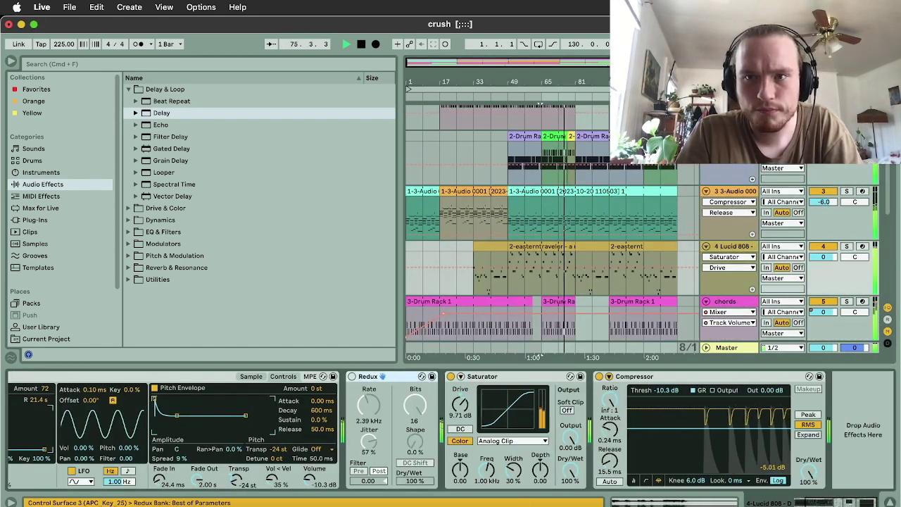
Step: Duplicate the Compressor from track 3 onto the second Drum Rack track after the Phaser-Flanger, and play from bar 64
{"action": "left_click", "coordinate": [737, 178]}
{"action": "left_click", "coordinate": [736, 191]}
{"action": "scroll", "coordinate": [709, 394], "scroll_direction": "right", "scroll_amount": 10}
{"action": "left_click", "coordinate": [709, 376]}
{"action": "key", "text": "super+d"}
{"action": "left_click_drag", "start_coordinate": [709, 376], "coordinate": [738, 172]}
{"action": "left_click", "coordinate": [558, 170]}
{"action": "key", "text": "space"}
{"action": "key", "text": "space"}
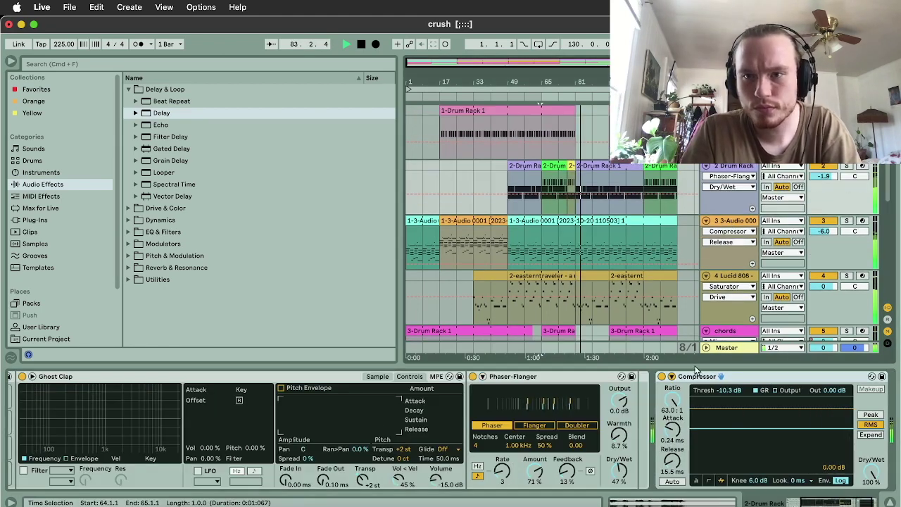
Step: Lower the drum track Compressor's Dry/Wet to 55% and hide the automation lanes
{"action": "left_click", "coordinate": [720, 329]}
{"action": "key", "text": "Down"}
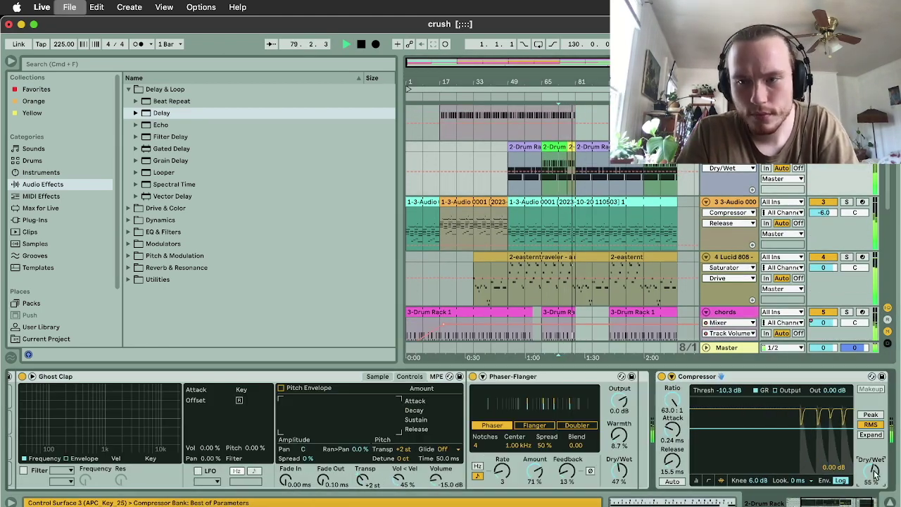
{"action": "key", "text": "Down"}
{"action": "key", "text": "a"}
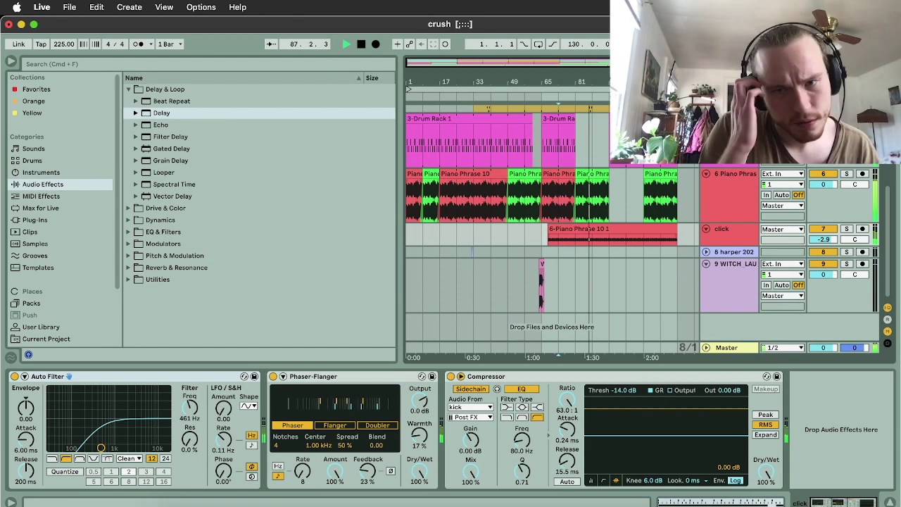
Step: Save the Set and delete the click track's audio between bars 97 and 113
{"action": "left_click", "coordinate": [76, 7]}
{"action": "left_click", "coordinate": [79, 135]}
{"action": "left_click_drag", "start_coordinate": [610, 240], "coordinate": [647, 242]}
{"action": "key", "text": "Delete"}
{"action": "left_click", "coordinate": [652, 229]}
Step: Copy bars 65 to 73 of the click track, paste them at bar 105 and save the Set
{"action": "left_click_drag", "start_coordinate": [558, 240], "coordinate": [542, 240]}
{"action": "key", "text": "super+c"}
{"action": "left_click", "coordinate": [633, 240]}
{"action": "key", "text": "super+v"}
{"action": "key", "text": "super+s"}
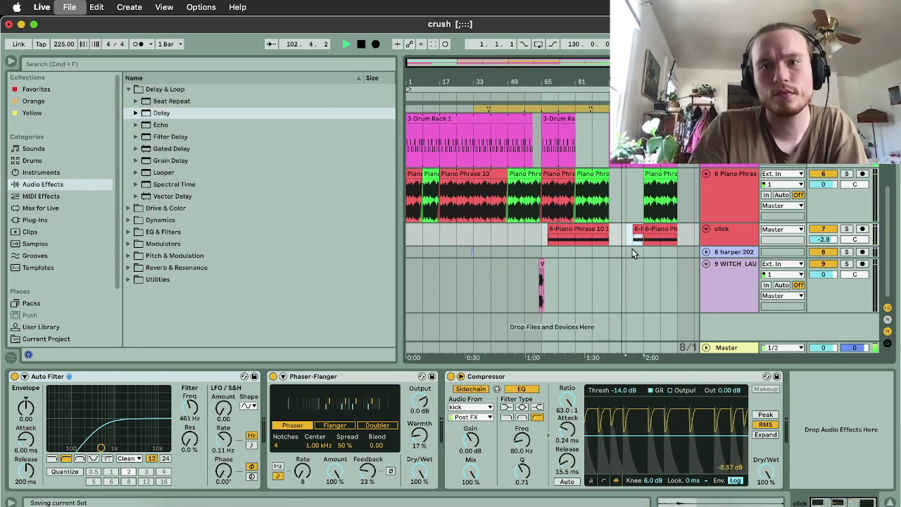
{"action": "key", "text": "super+s"}
Step: Lower the click track's volume to -4.7 dB and the witch laugh track's to -3.9 dB, and save the Set
{"action": "scroll", "coordinate": [660, 232], "scroll_direction": "up", "scroll_amount": 3}
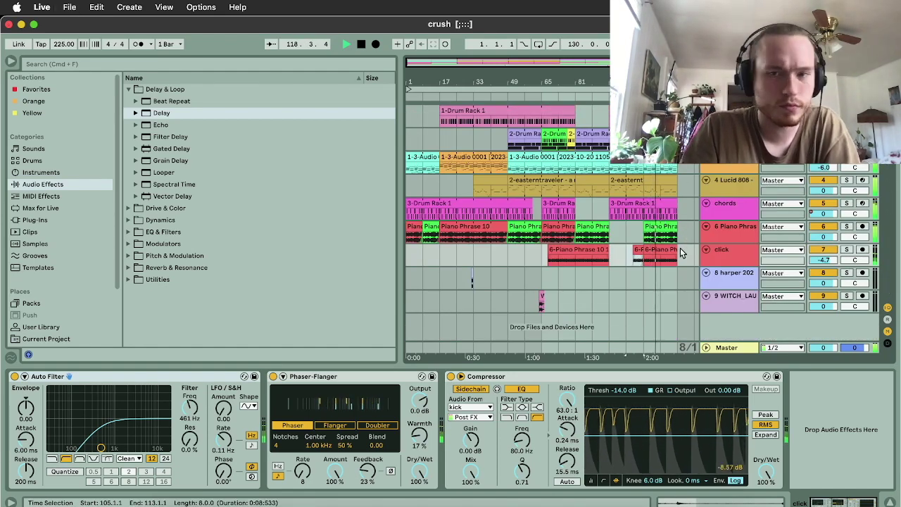
{"action": "left_click", "coordinate": [524, 302]}
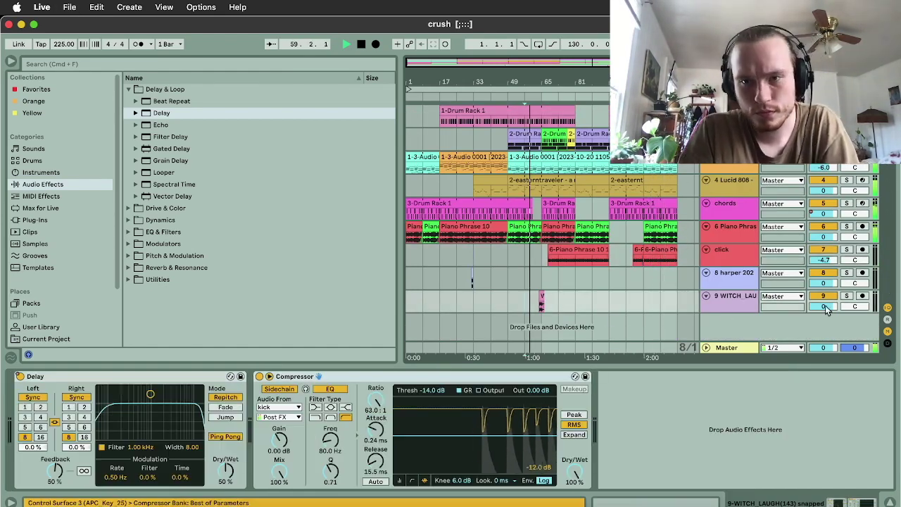
{"action": "left_click_drag", "start_coordinate": [826, 306], "coordinate": [826, 314]}
{"action": "key", "text": "super+s"}
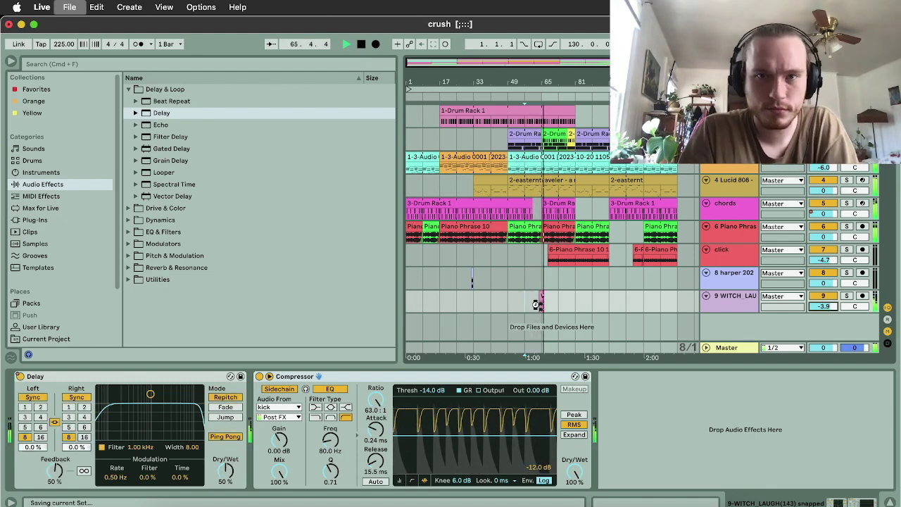
Step: Stop playback and export the track's audio with MP3 encoding (CBR 320) on, saving it in the ":///" folder
{"action": "key", "text": "space"}
{"action": "key", "text": "super+shift+r"}
{"action": "left_click", "coordinate": [429, 449]}
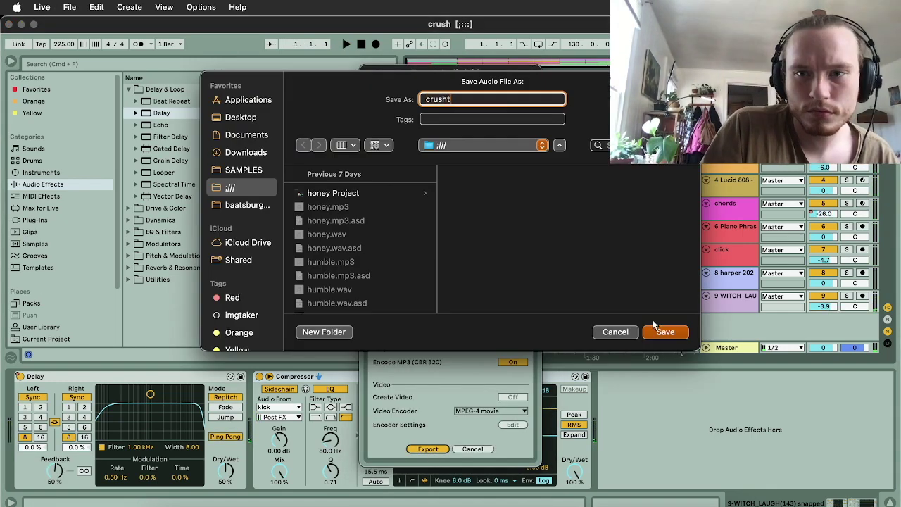
{"action": "left_click", "coordinate": [666, 334]}
{"action": "left_click", "coordinate": [433, 502]}
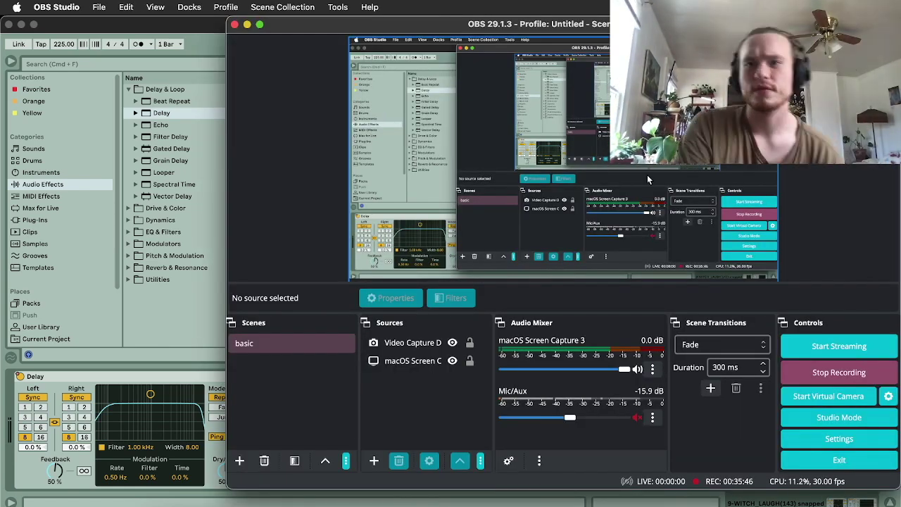
{"action": "left_click", "coordinate": [35, 182]}
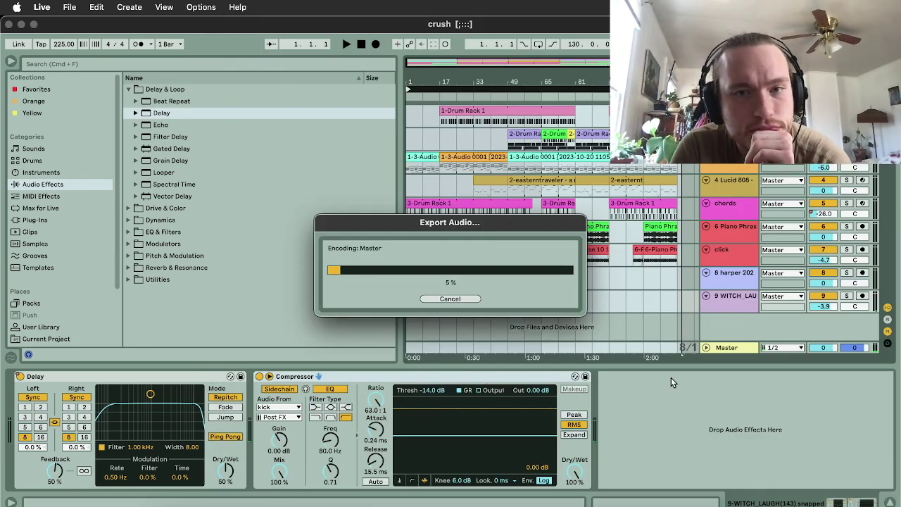